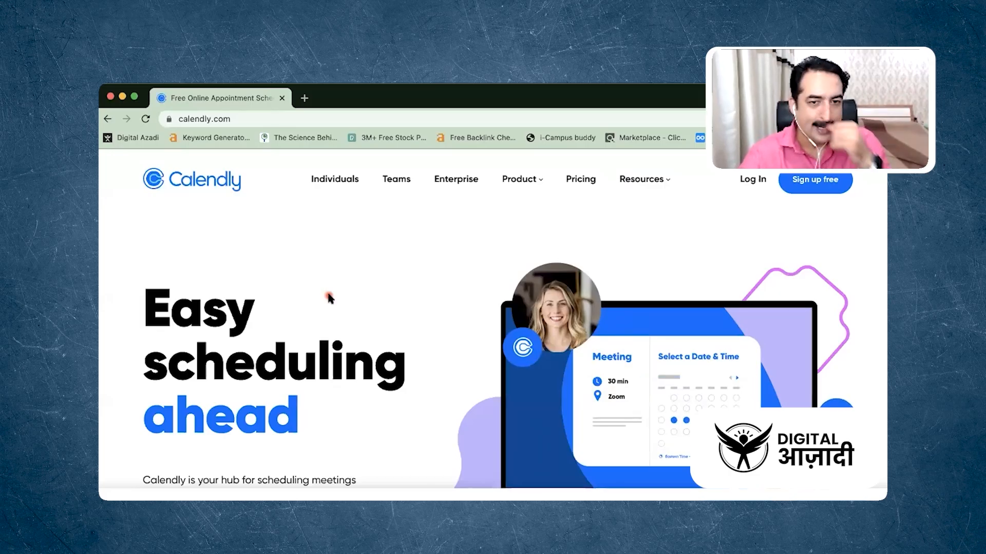
Sign up for a free account with the user's e-mail address and continue with the suggested Calendly URL and India Standard Time
scroll(329, 298, "down", 5)
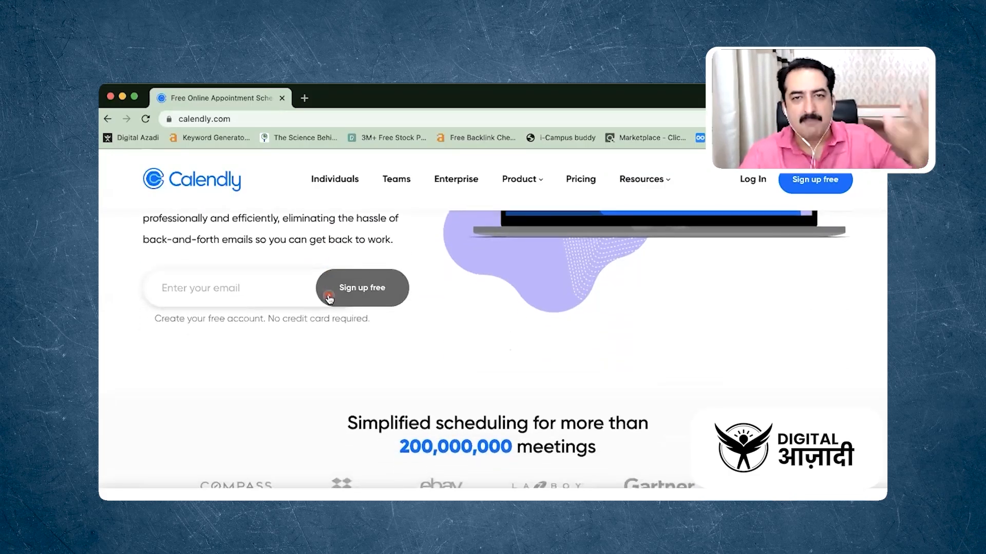
scroll(329, 297, "up", 5)
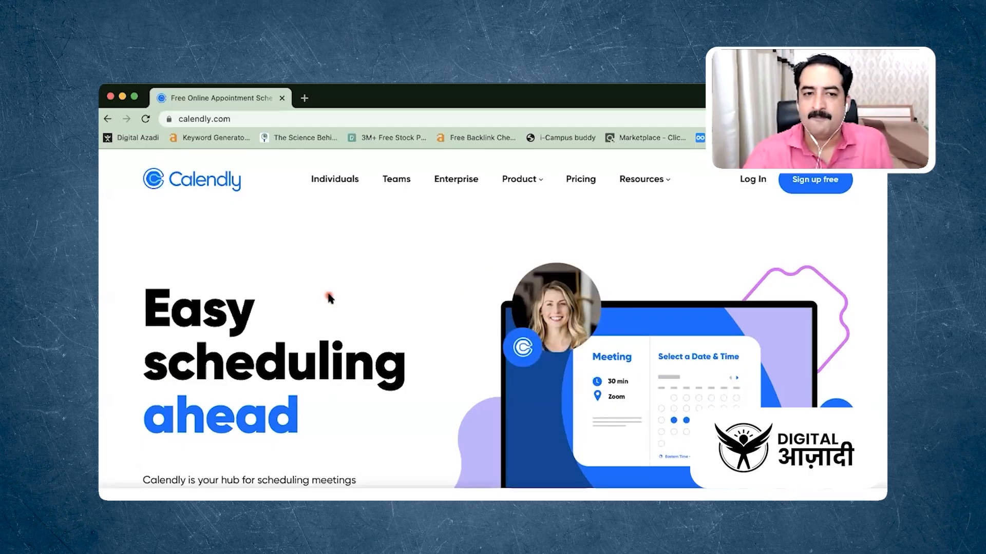
left_click(806, 188)
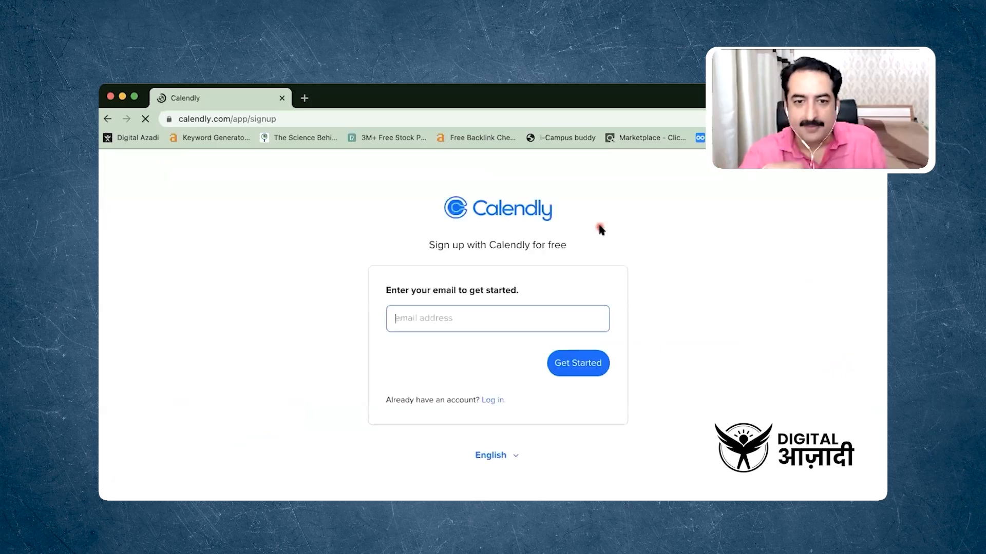
type("sandeep")
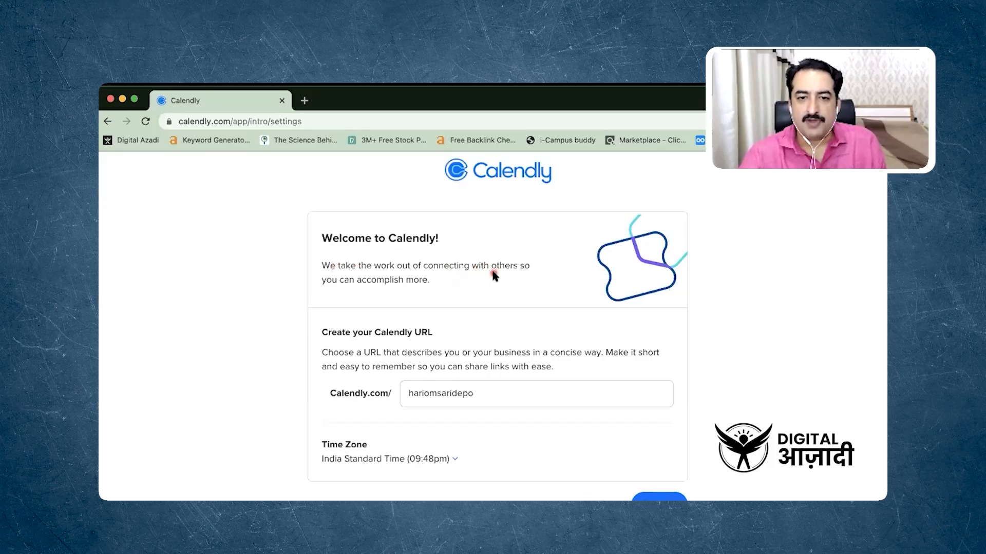
scroll(385, 281, "down", 2)
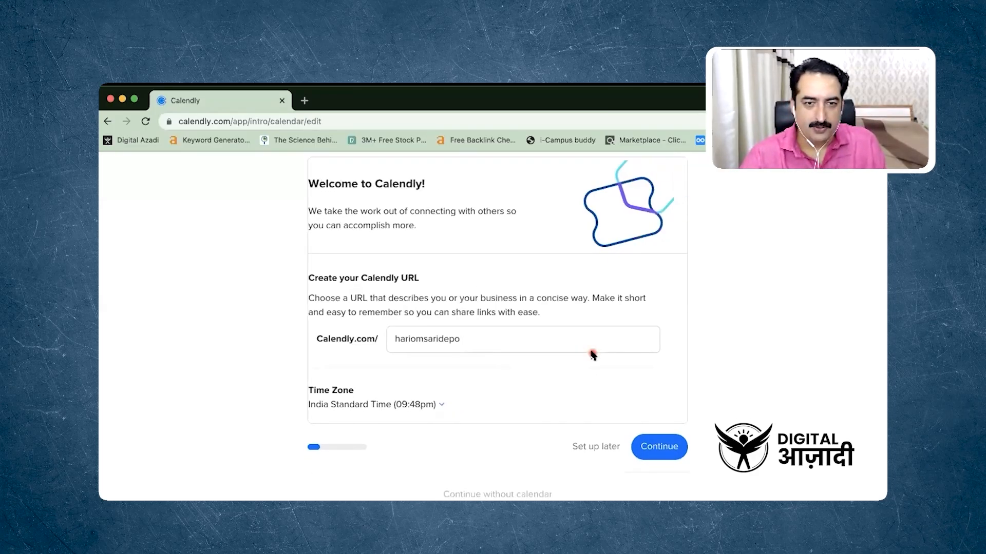
left_click(658, 435)
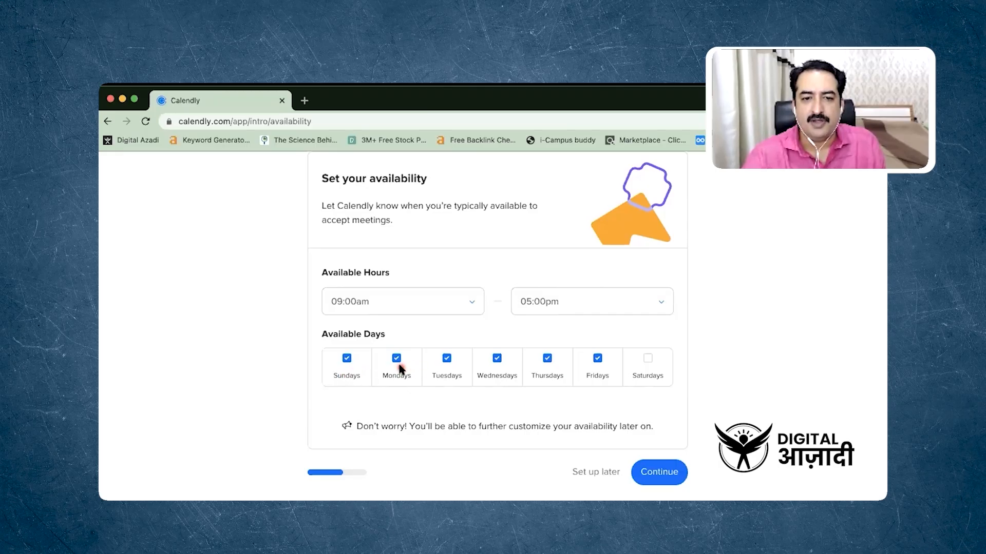
Set the availability to 07:00pm–09:00pm on Sundays, Mondays, Tuesdays and Saturdays only, and continue the setup
left_click(548, 358)
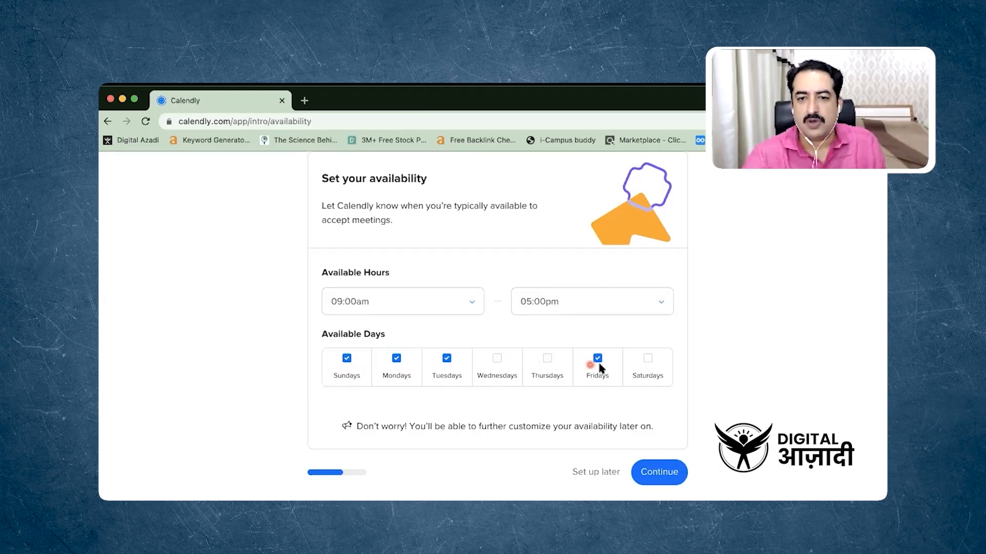
left_click(648, 358)
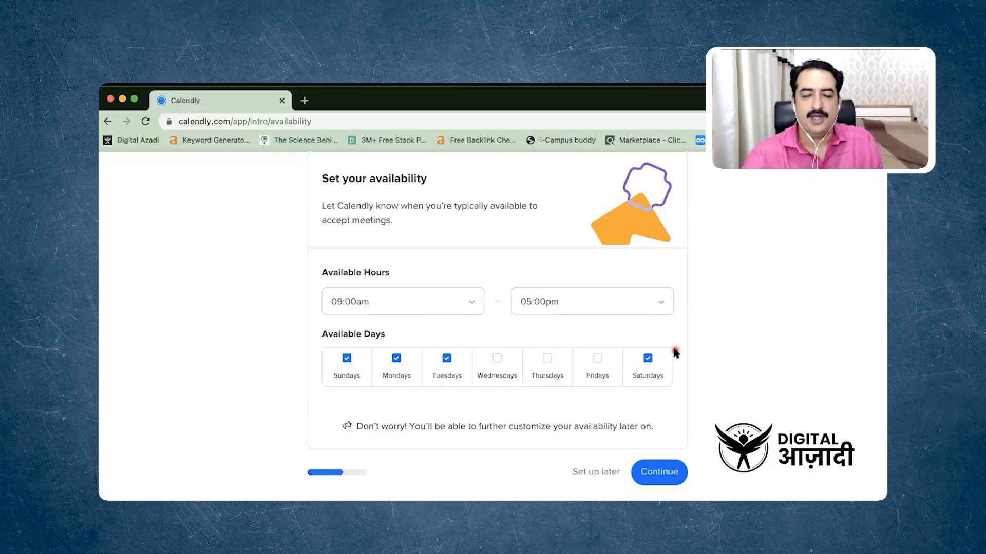
left_click(447, 302)
scroll(434, 364, "down", 5)
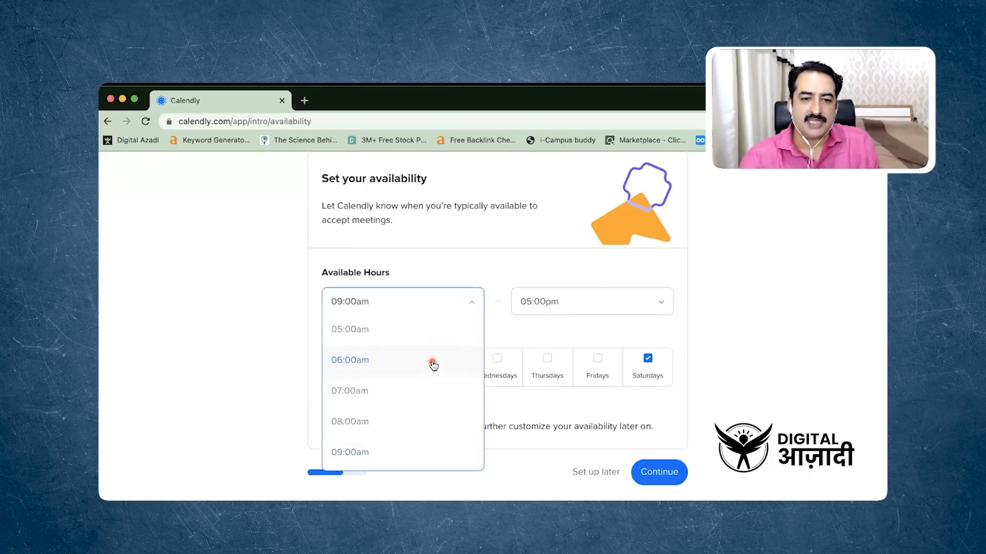
left_click(424, 334)
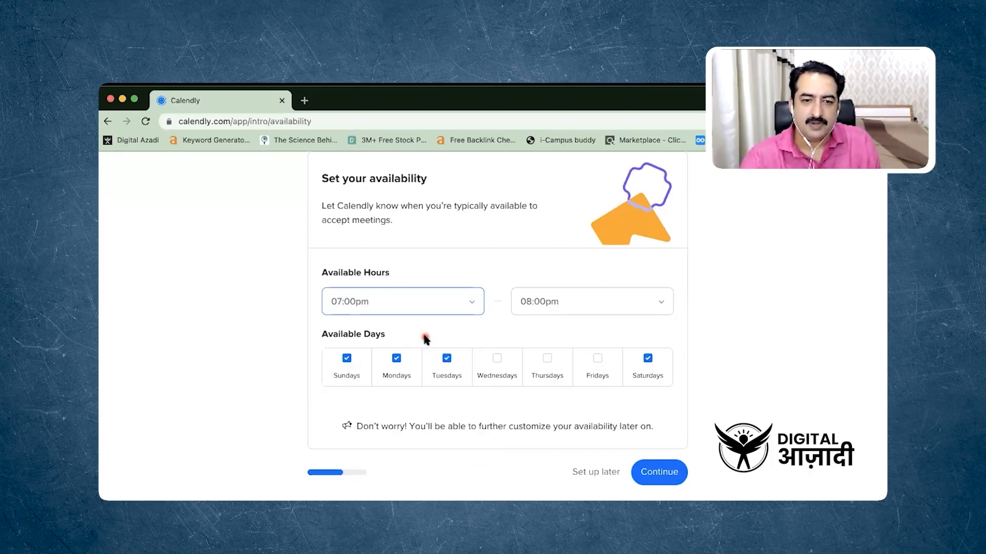
left_click(572, 304)
scroll(578, 389, "down", 3)
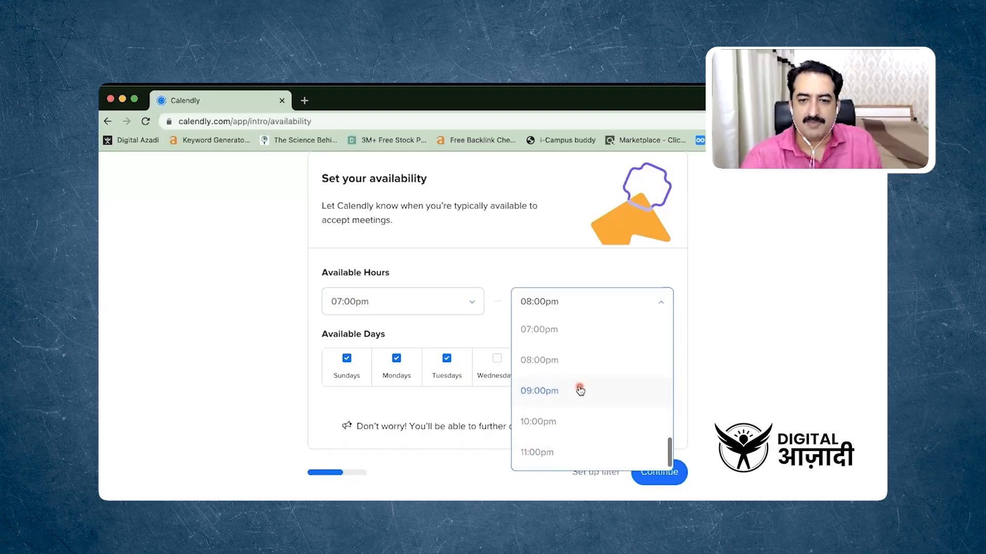
left_click(579, 394)
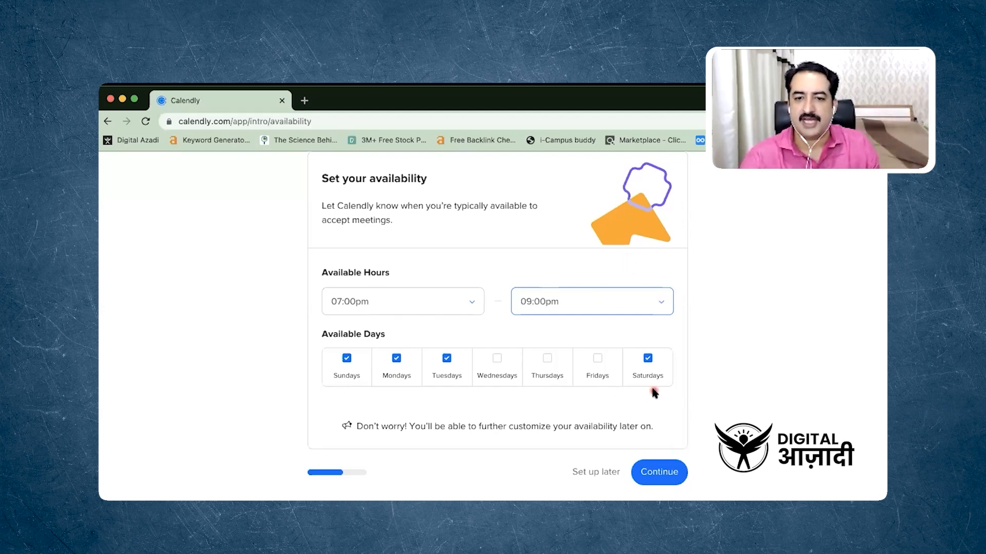
scroll(654, 392, "down", 1)
left_click(665, 450)
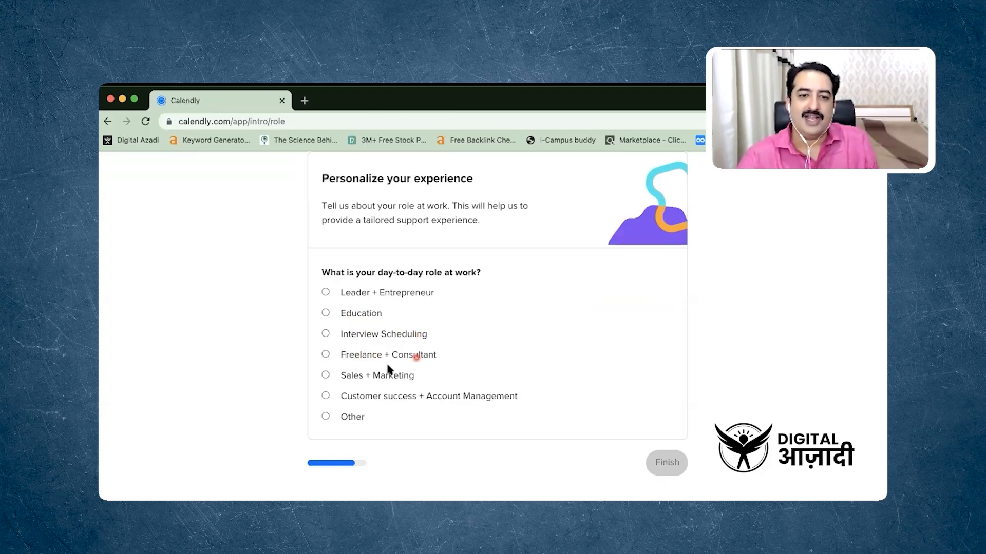
Choose Leader + Entrepreneur as the day-to-day work role and finish the account setup
left_click(325, 292)
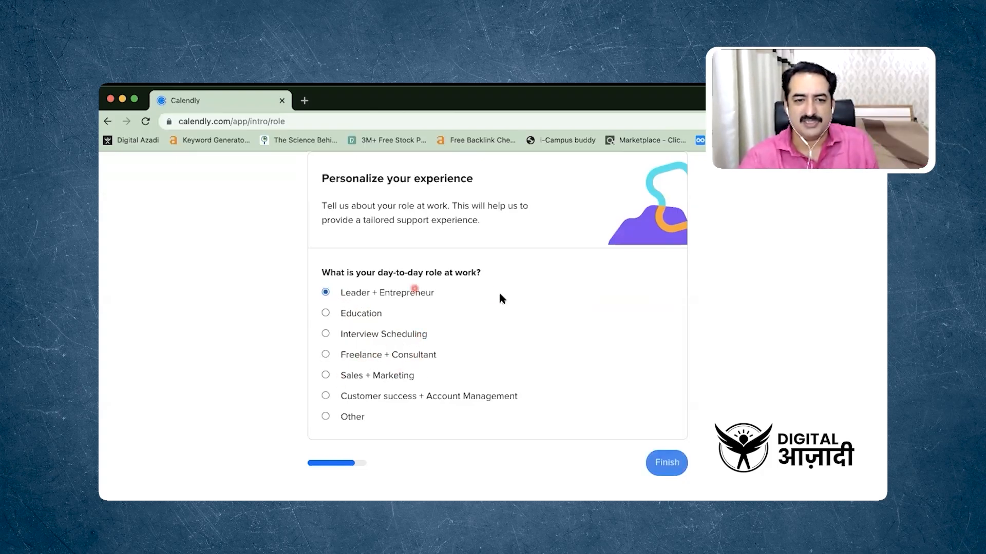
scroll(505, 302, "down", 1)
left_click(669, 450)
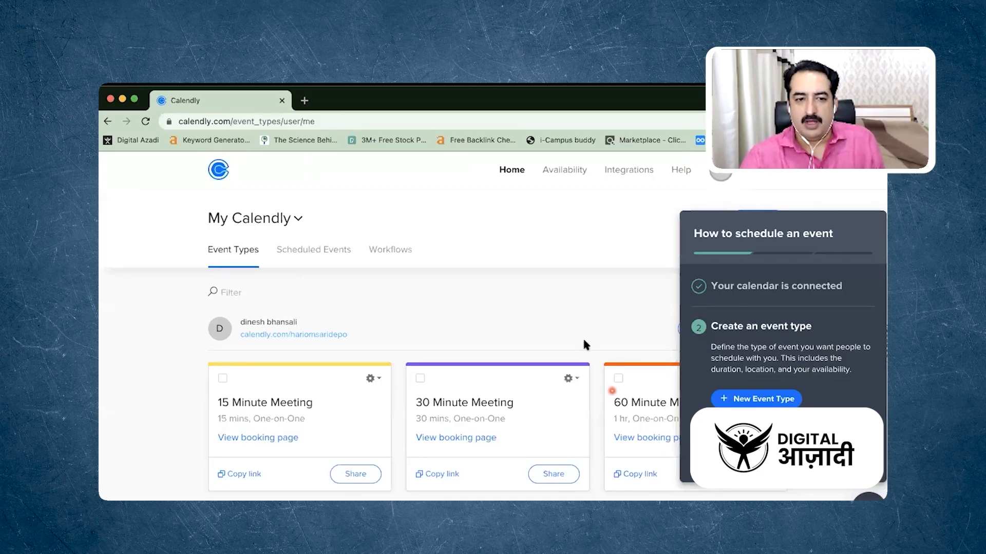
Start a new one-on-one event type from the guide on scheduling an event
scroll(584, 310, "down", 3)
scroll(584, 310, "up", 1)
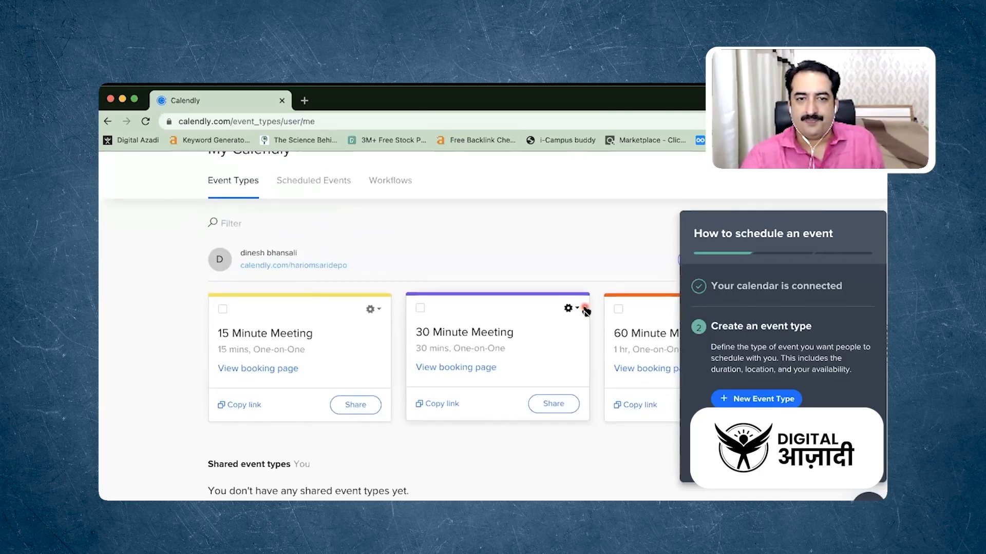
left_click_drag(761, 238, 763, 213)
left_click(775, 222)
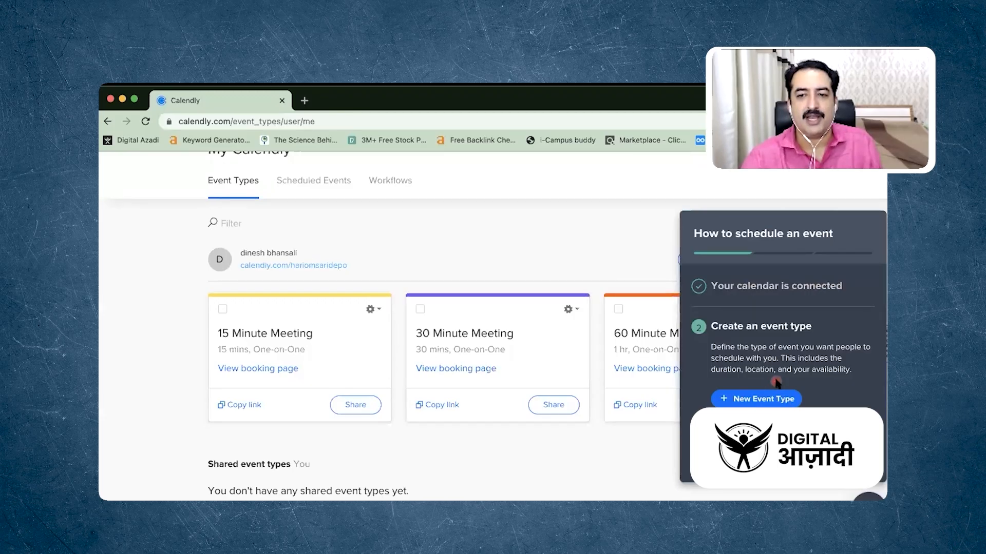
scroll(777, 381, "down", 1)
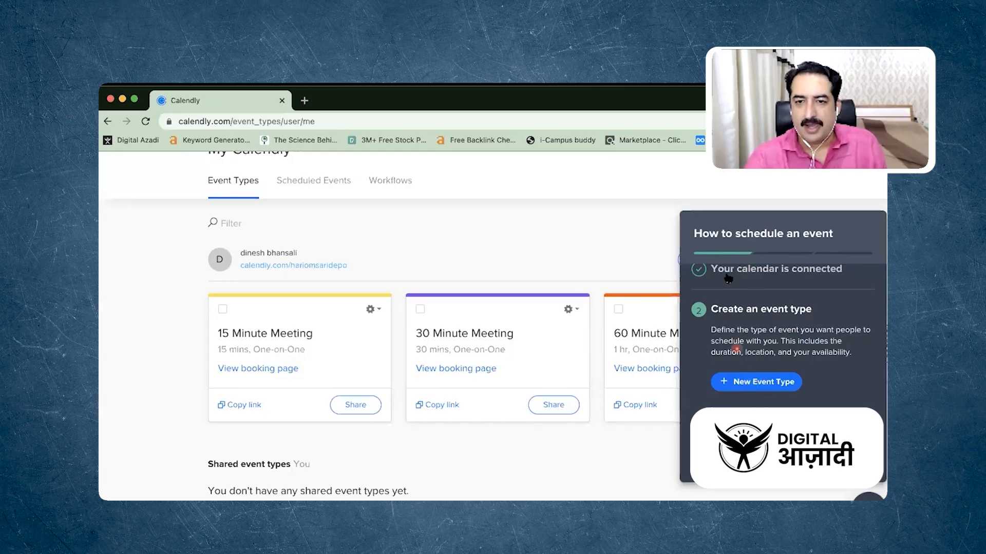
left_click(748, 379)
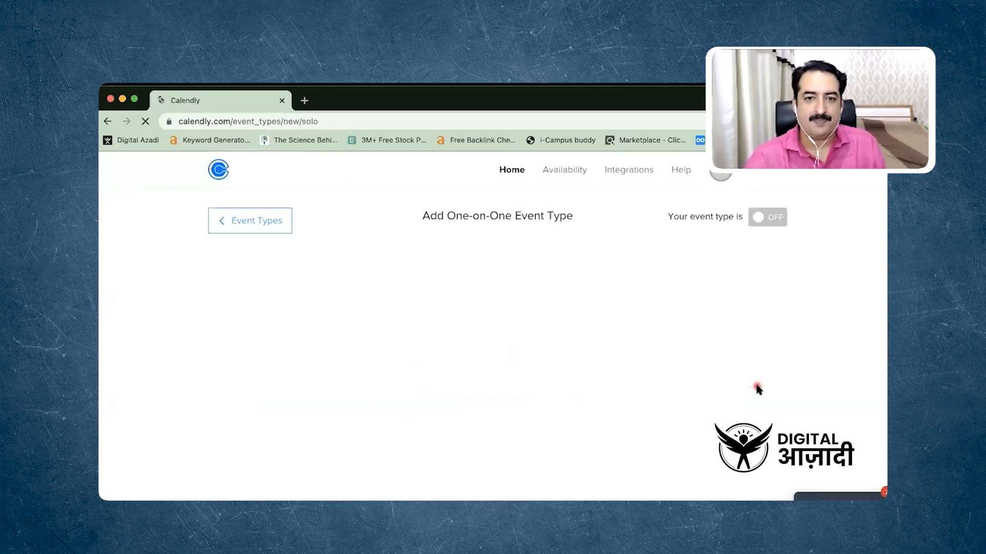
Name the event "15 Minute Dr Appointment Test" and set its location to Zoom
scroll(477, 323, "down", 1)
scroll(478, 323, "down", 1)
left_click(358, 343)
type("15 ")
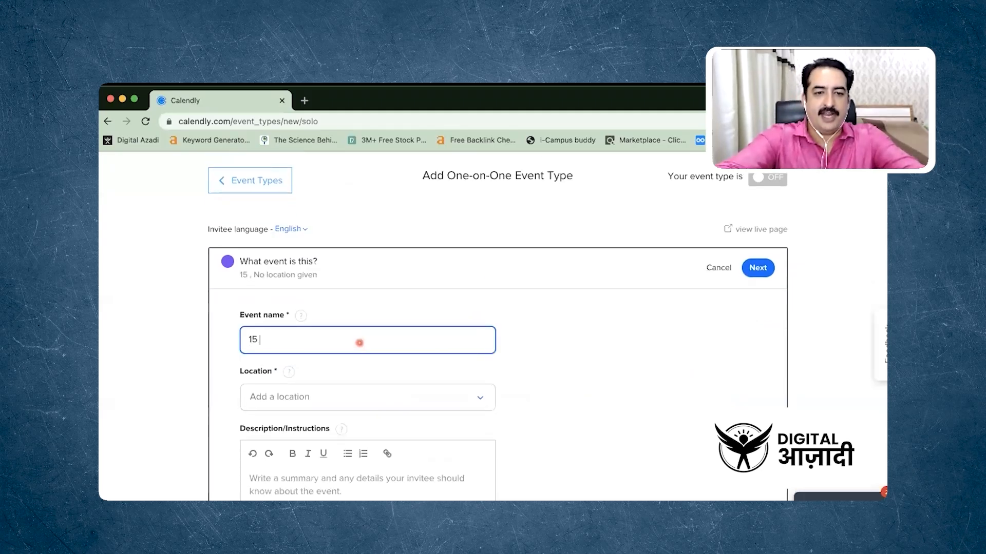
type("Minute ")
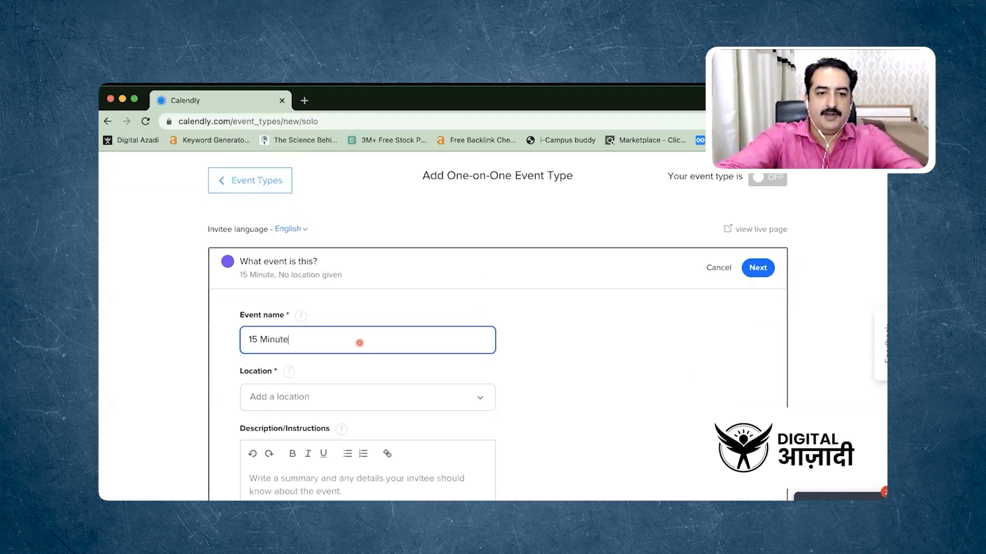
type("Dr A")
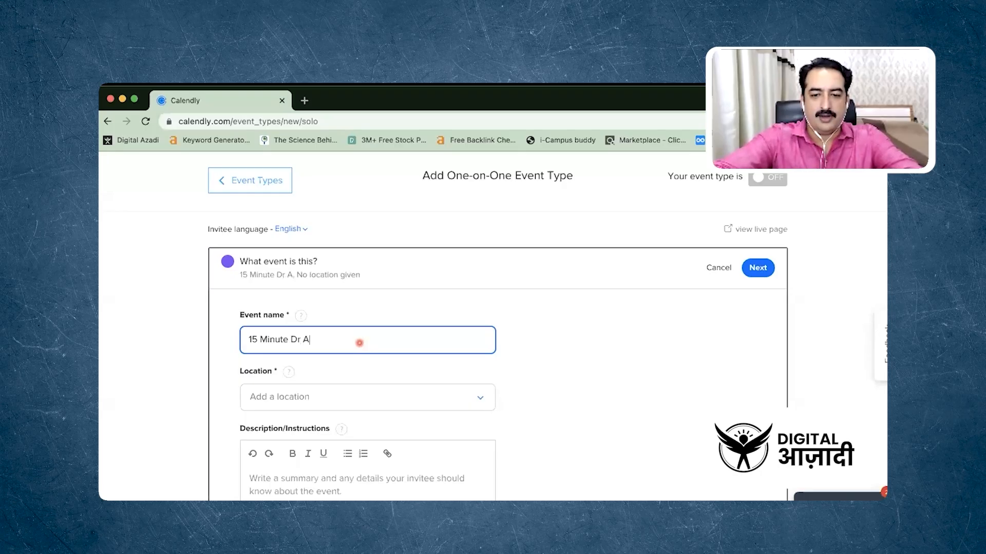
type("ppointmenr")
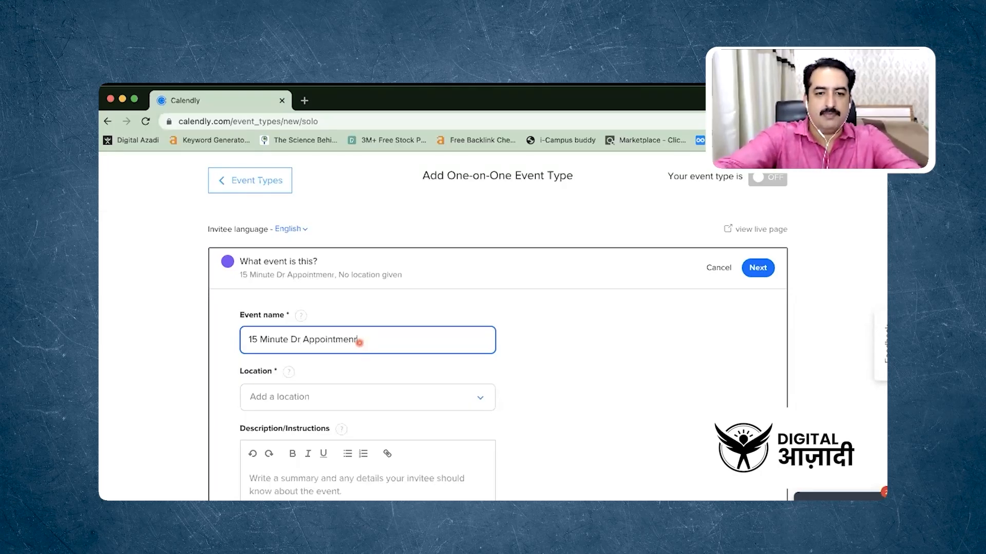
key("BackSpace")
type("t ")
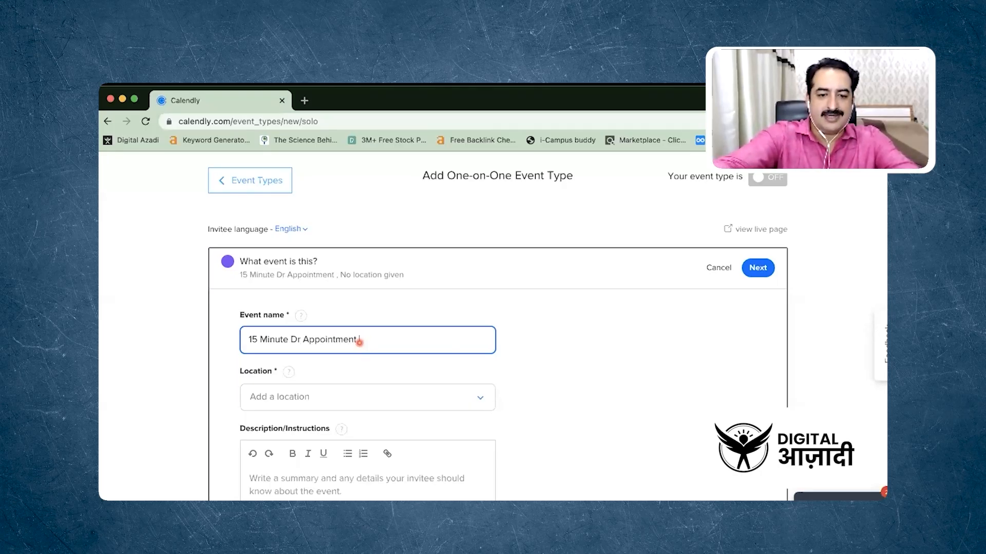
type("Test")
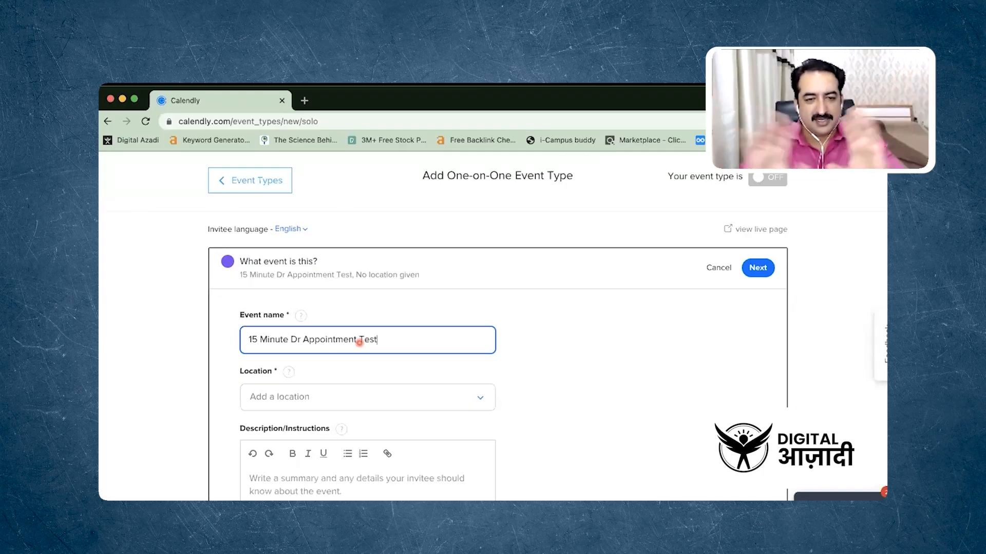
left_click(347, 406)
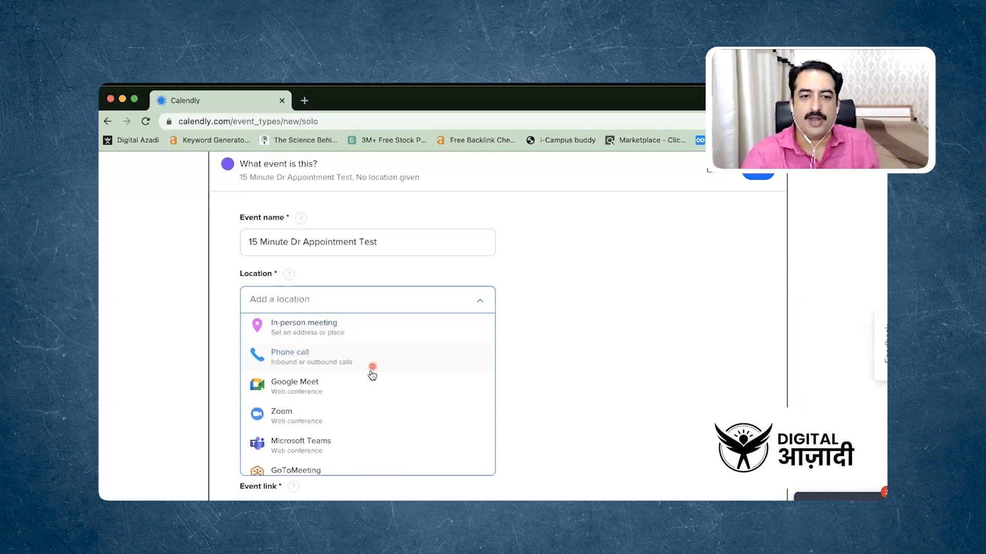
left_click(334, 419)
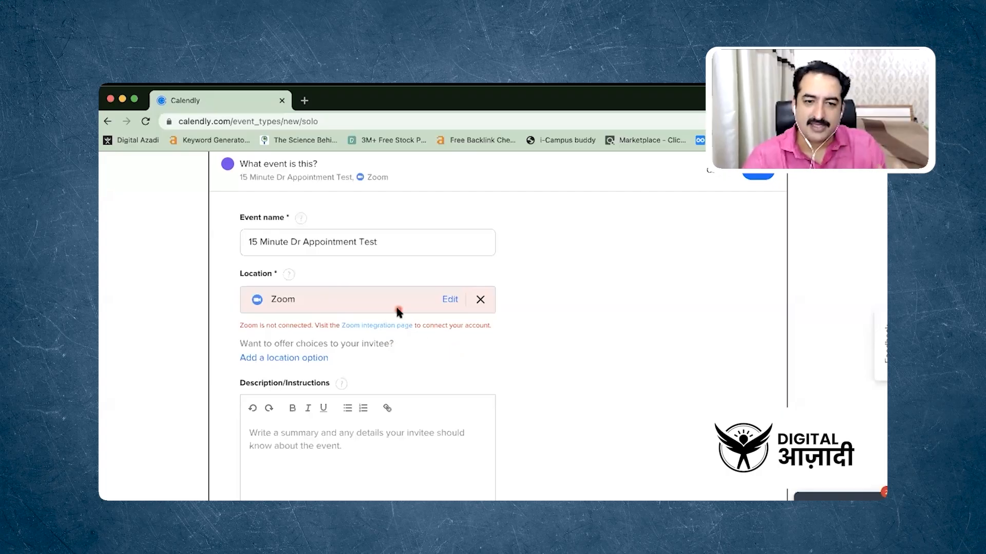
Enter the event description "This is a test appointment system to be tested only as demo"
scroll(536, 353, "down", 3)
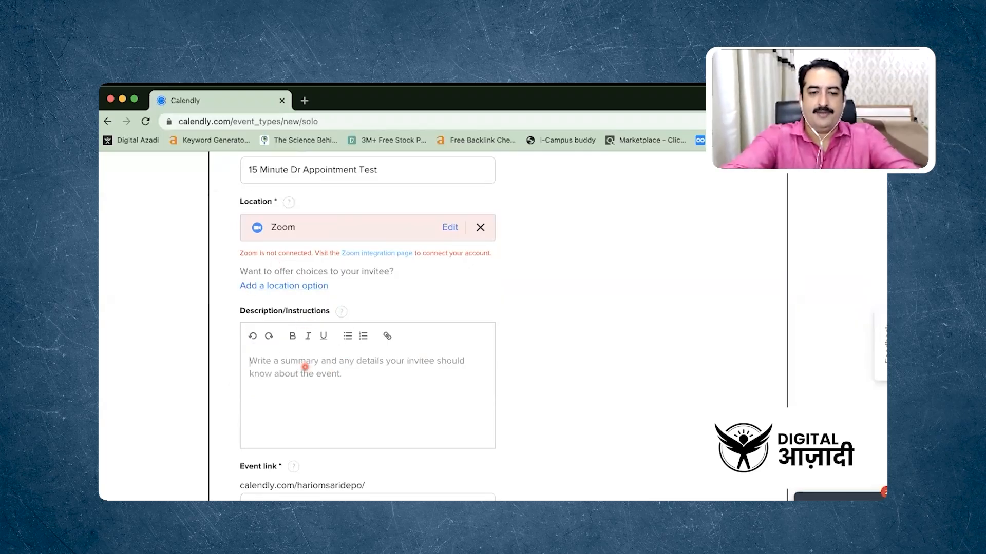
type("This is a test appointment syste")
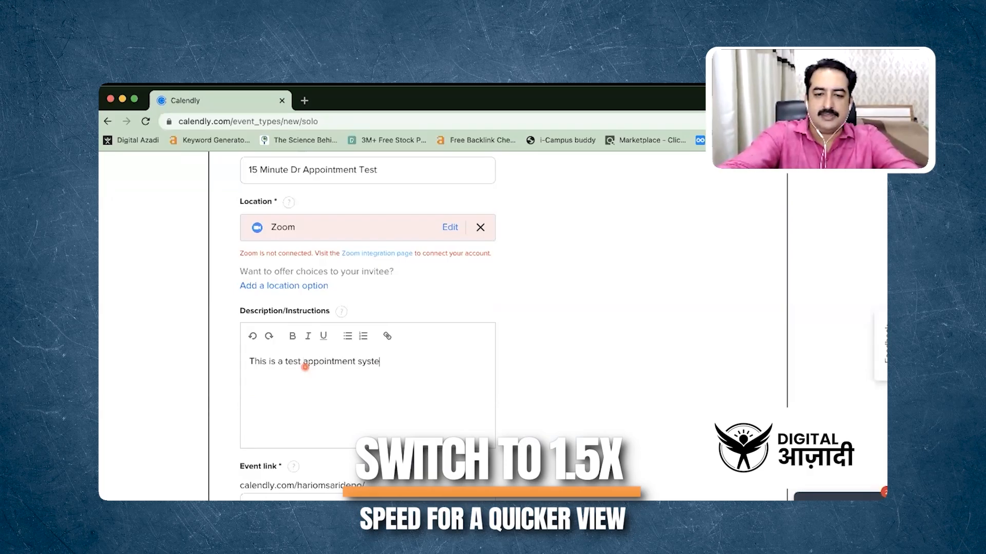
type("m to be tested ")
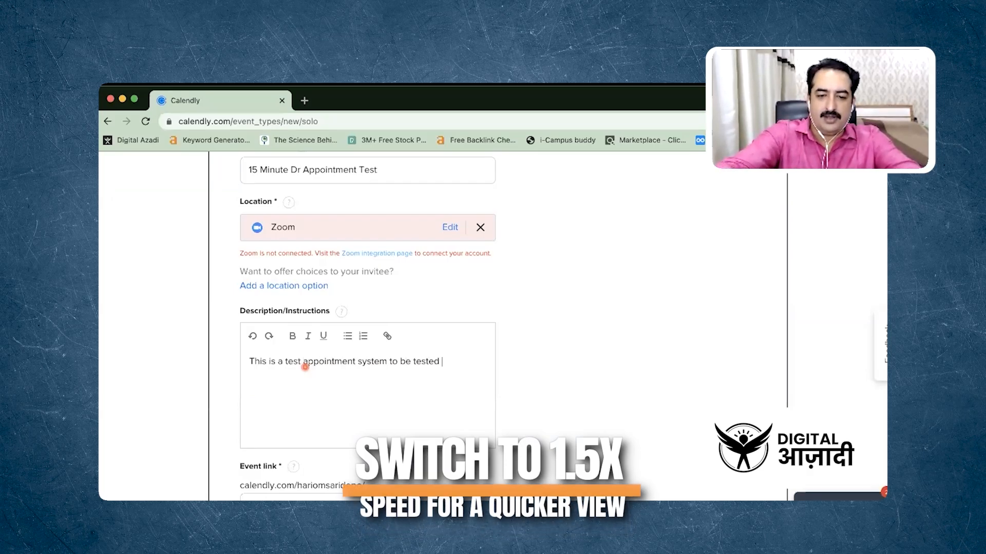
type("only as demo")
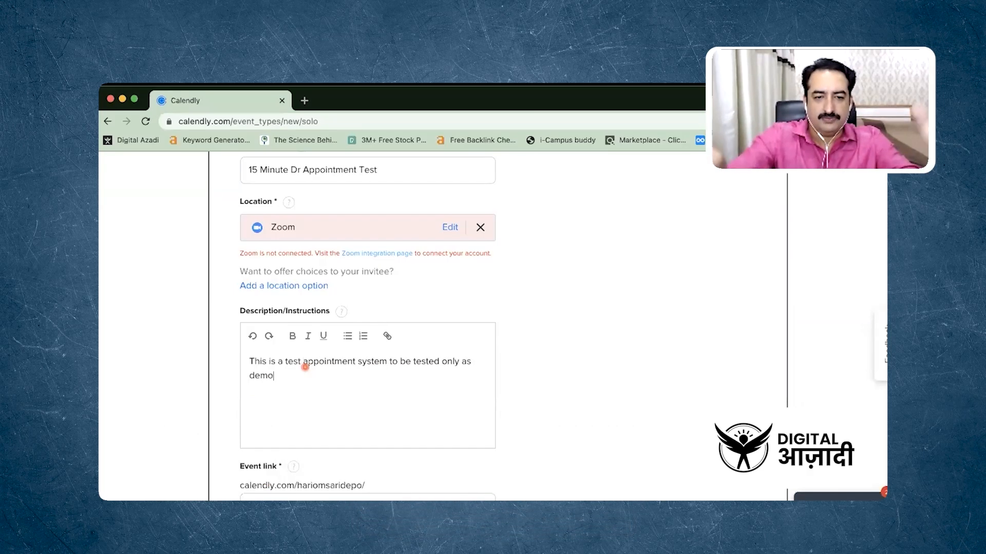
Choose blue as the event color and continue to the event's booking date range settings
scroll(305, 367, "down", 5)
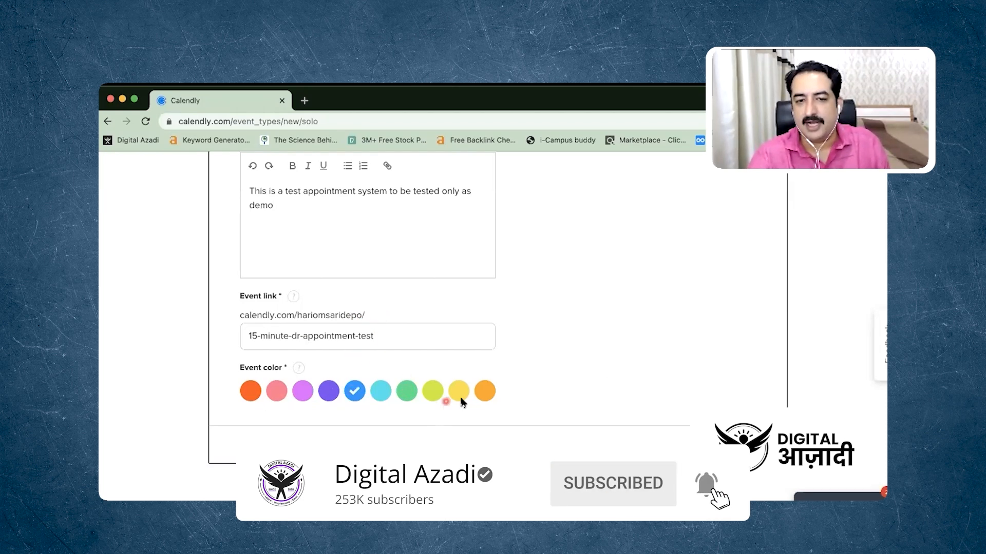
scroll(613, 369, "down", 1)
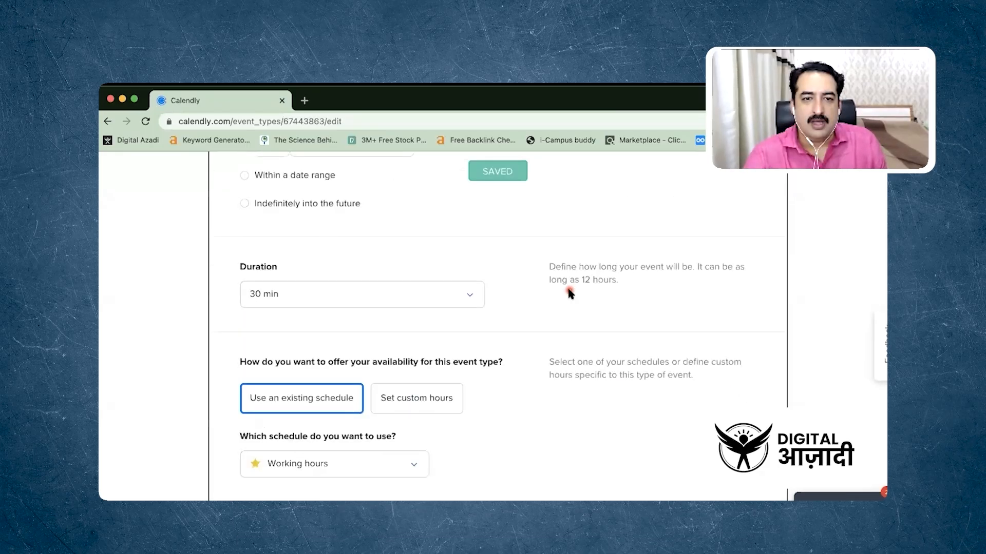
scroll(569, 291, "up", 6)
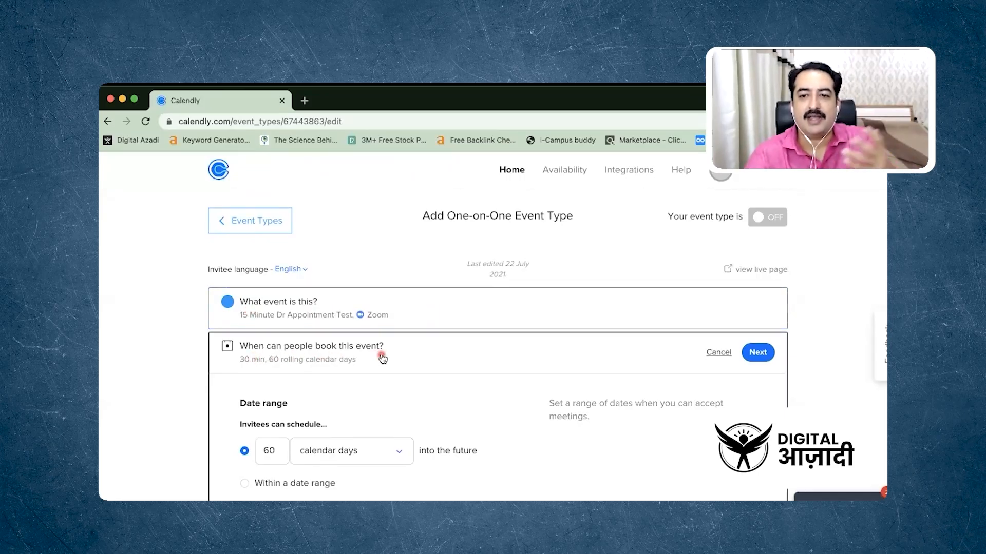
scroll(381, 355, "down", 3)
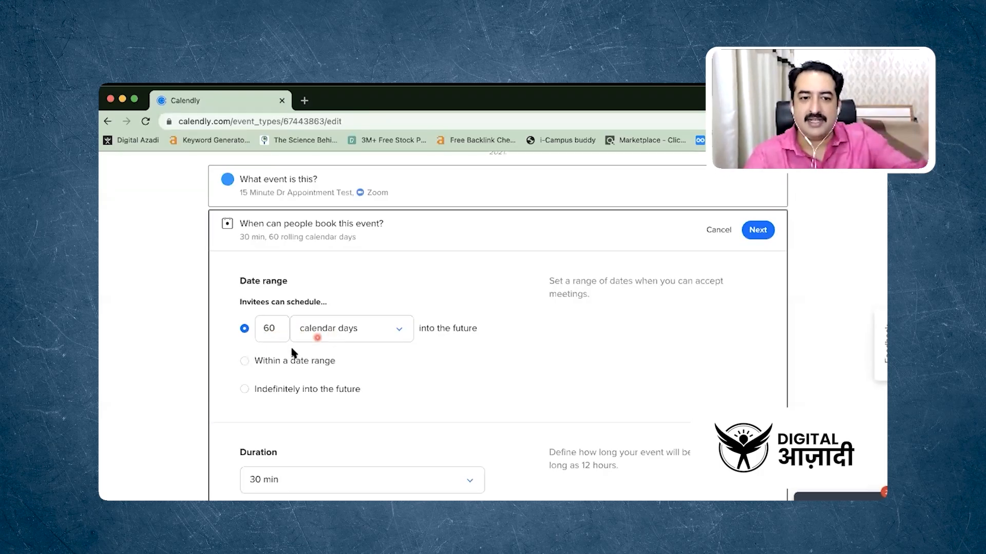
Restrict bookings to the date range 24 Jul – 7 Aug 2021 and set the event duration to 15 min
left_click(241, 362)
scroll(387, 315, "down", 3)
left_click(387, 315)
left_click(364, 339)
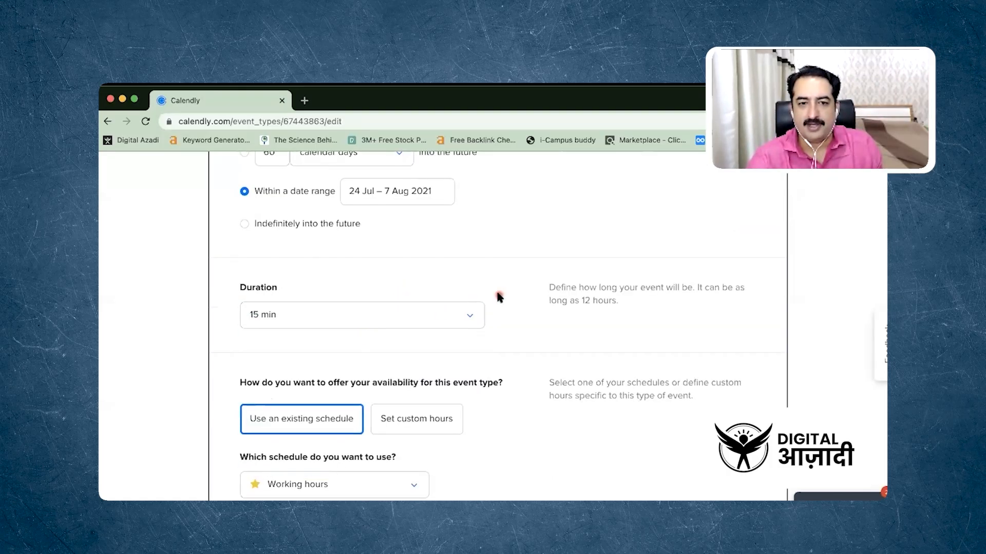
Check the schedule choices and the weekly hours of the existing Working hours schedule used for this event
scroll(498, 295, "down", 3)
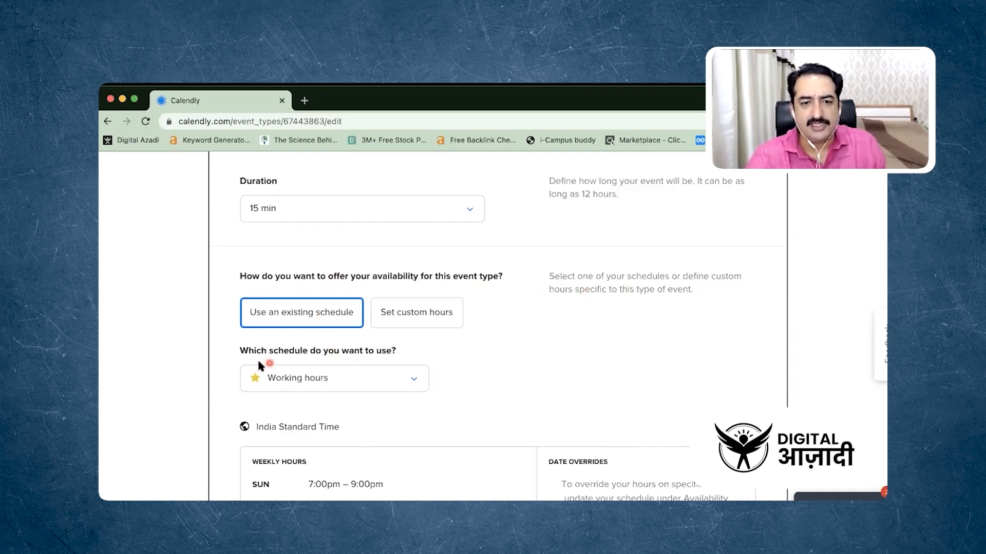
left_click(353, 383)
left_click(353, 383)
scroll(522, 403, "down", 5)
scroll(523, 403, "down", 1)
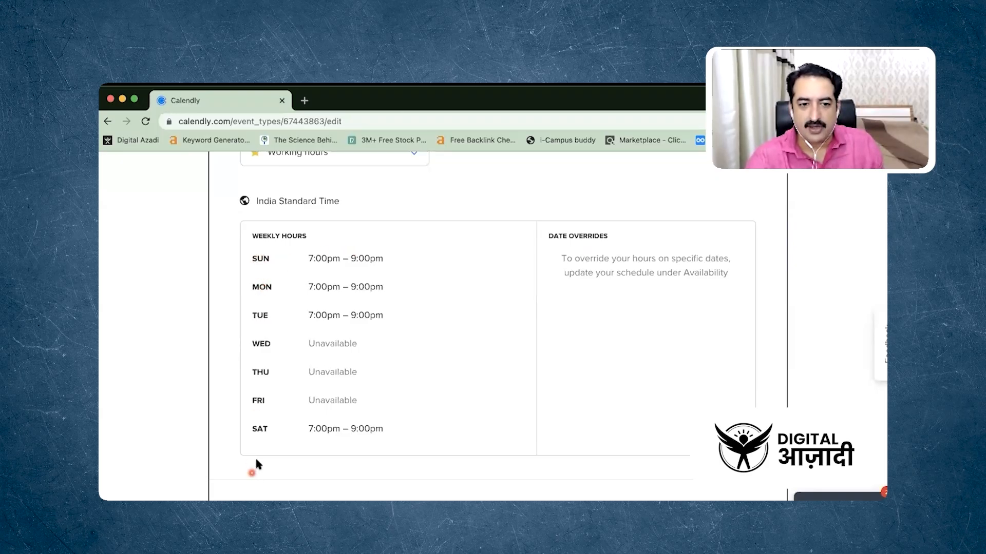
scroll(450, 388, "down", 5)
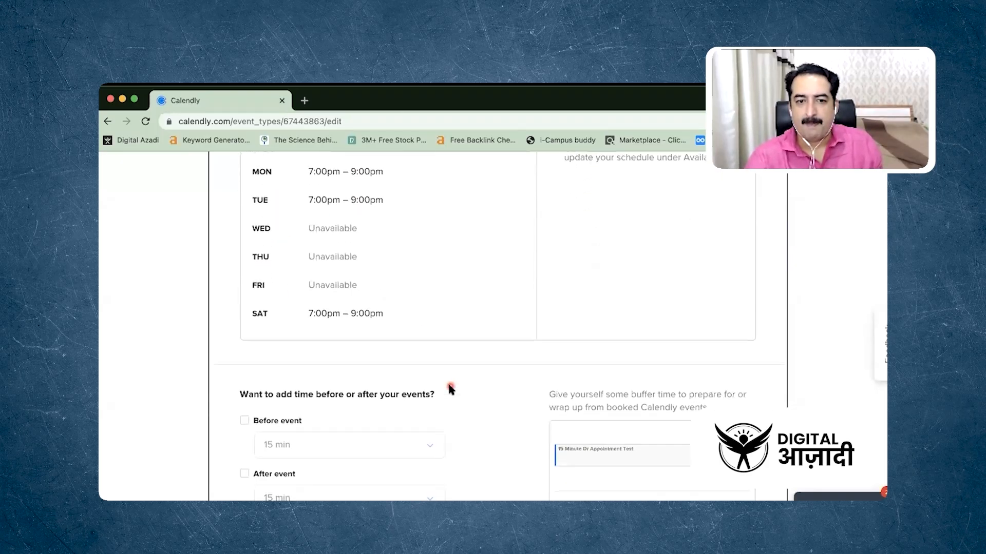
Add 15 min of buffer time both before and after the event
scroll(450, 388, "down", 1)
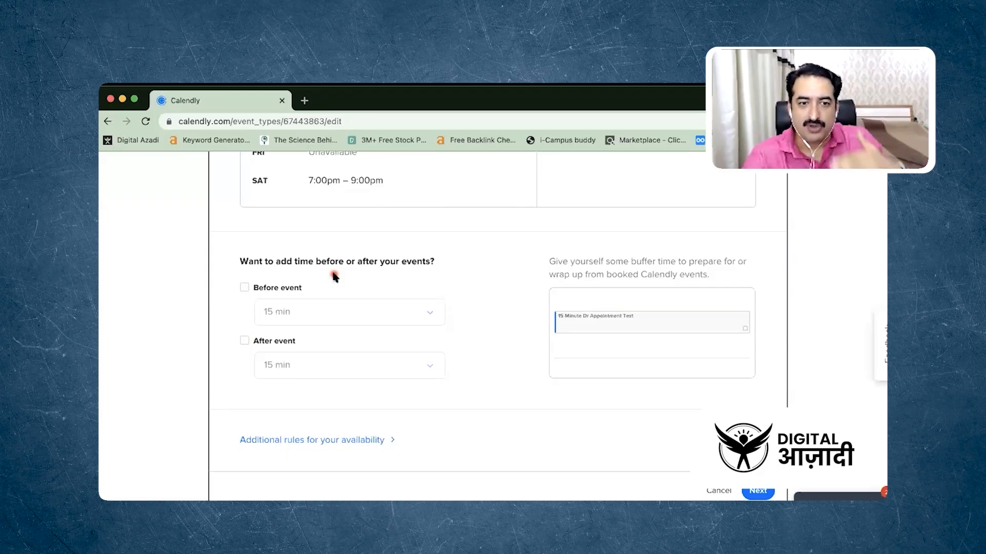
left_click(248, 289)
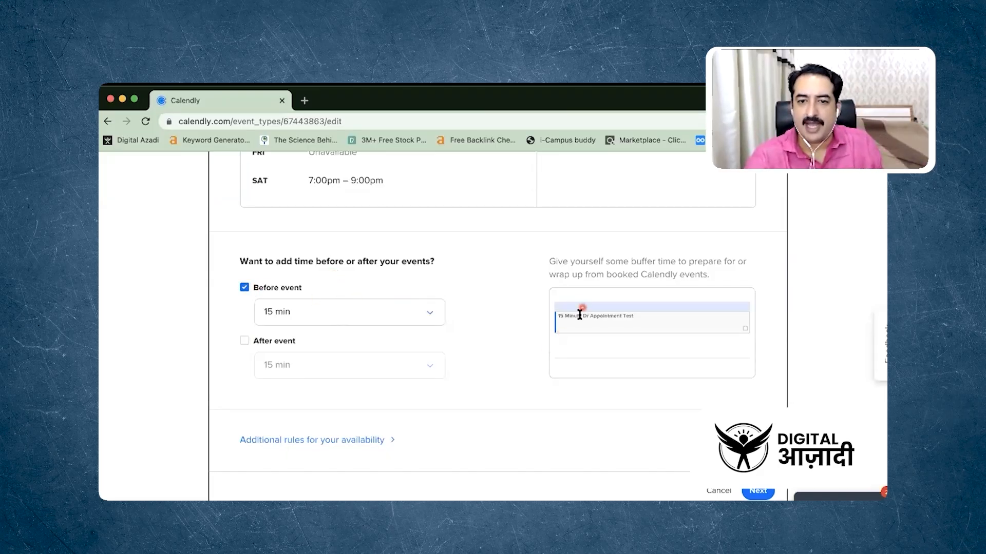
left_click(245, 288)
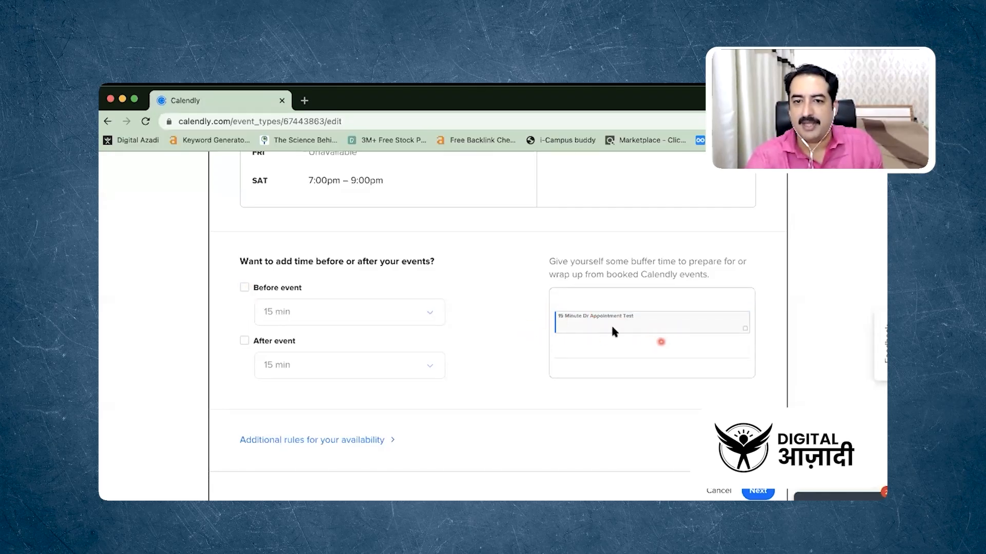
left_click(248, 288)
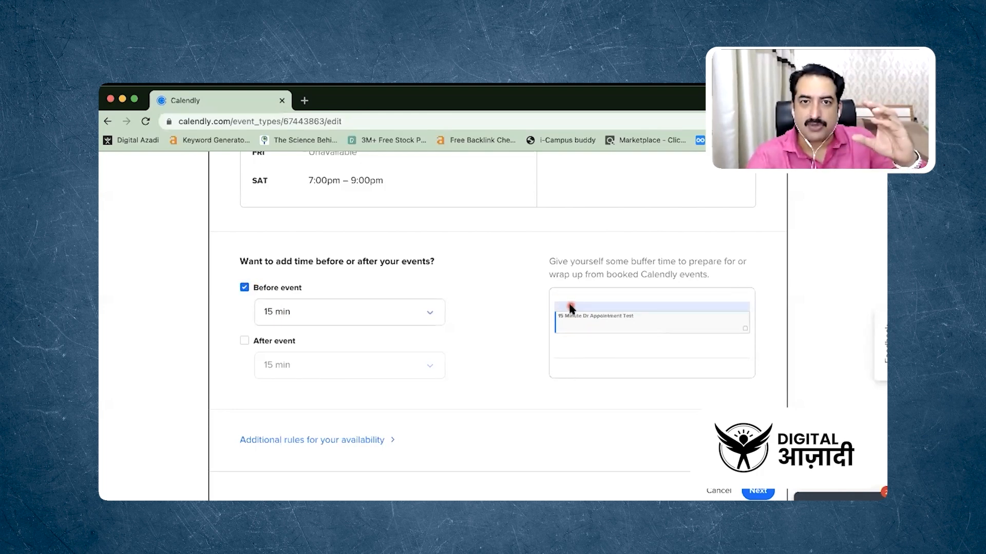
left_click(245, 342)
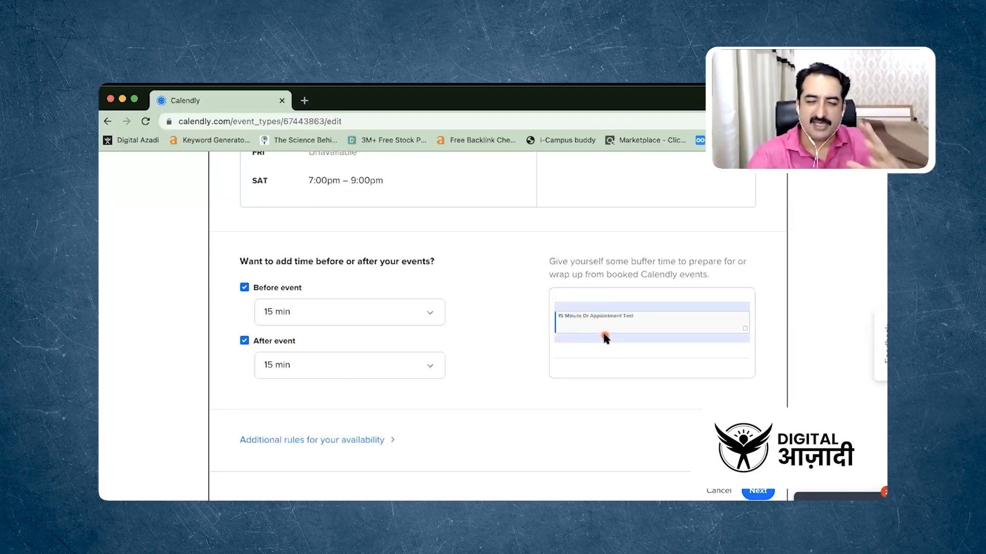
Review the additional availability rules for start time increments and scheduling conditions, and save the event's booking settings
scroll(506, 344, "down", 2)
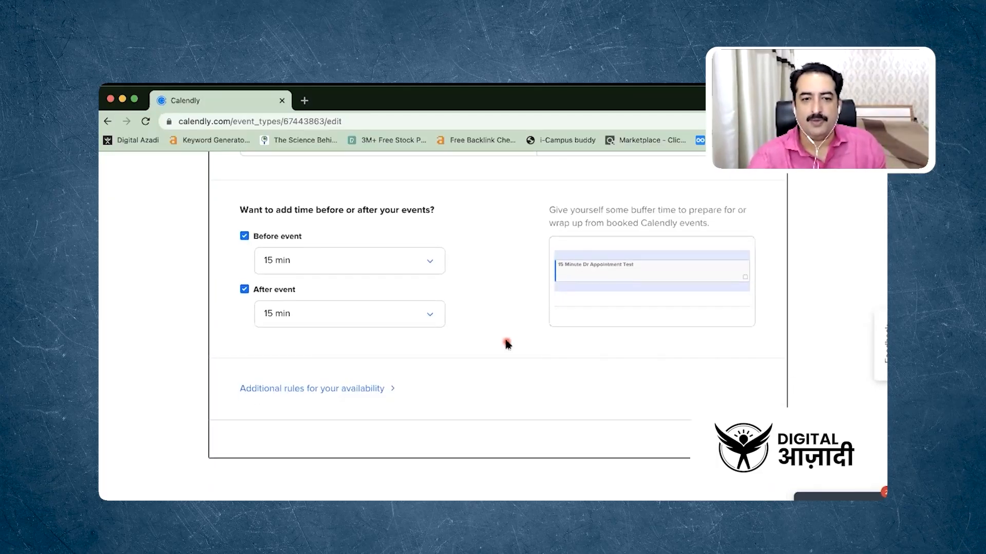
left_click(367, 388)
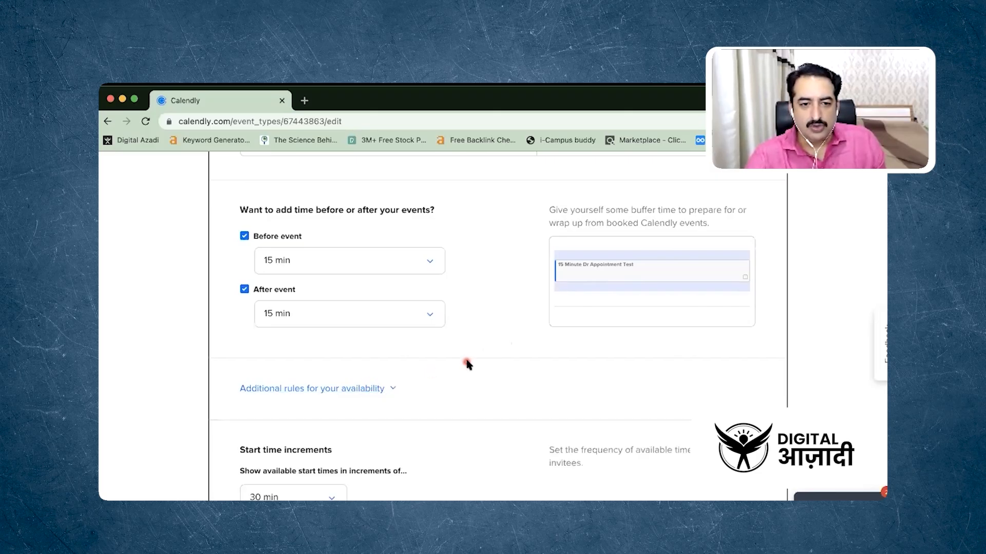
scroll(465, 363, "down", 5)
scroll(467, 363, "down", 2)
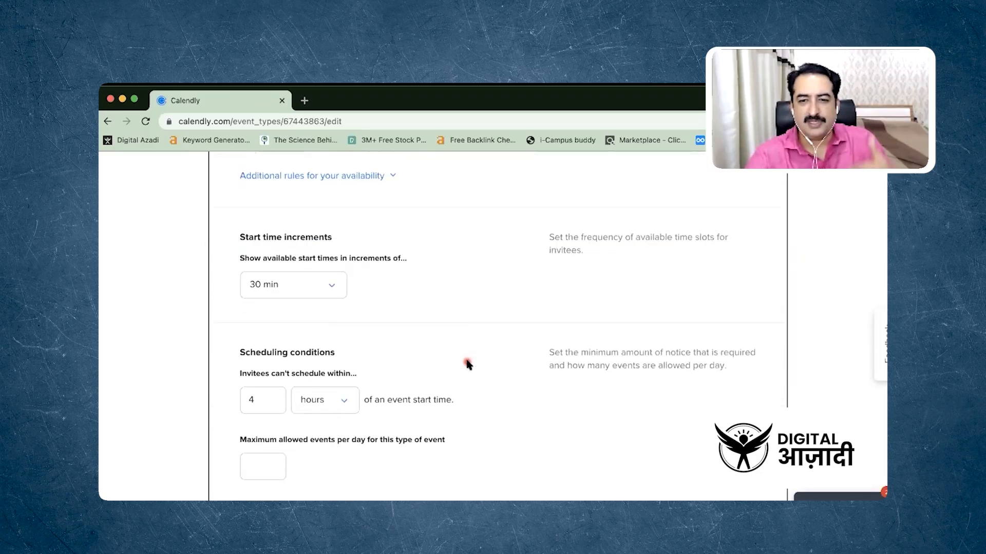
scroll(467, 364, "down", 6)
scroll(467, 365, "up", 10)
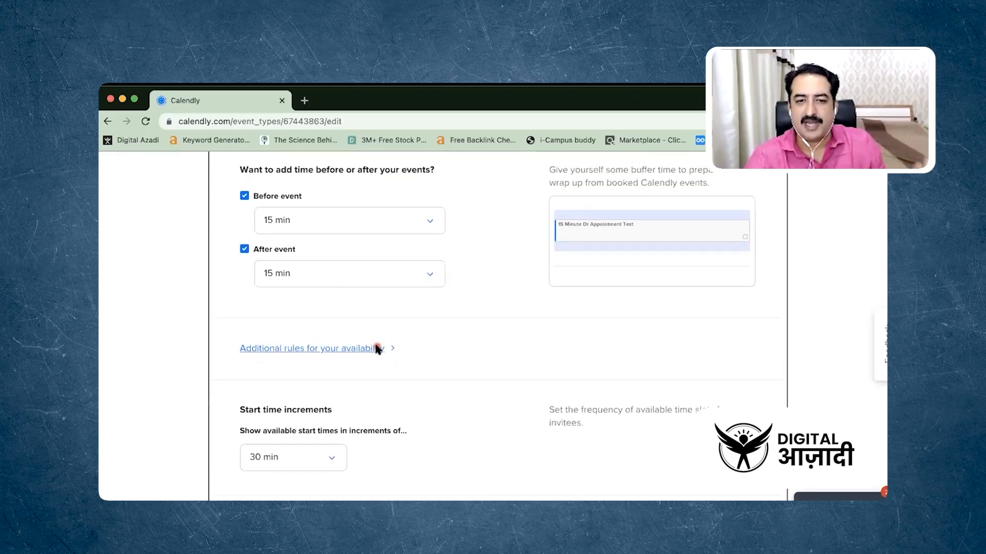
left_click(377, 349)
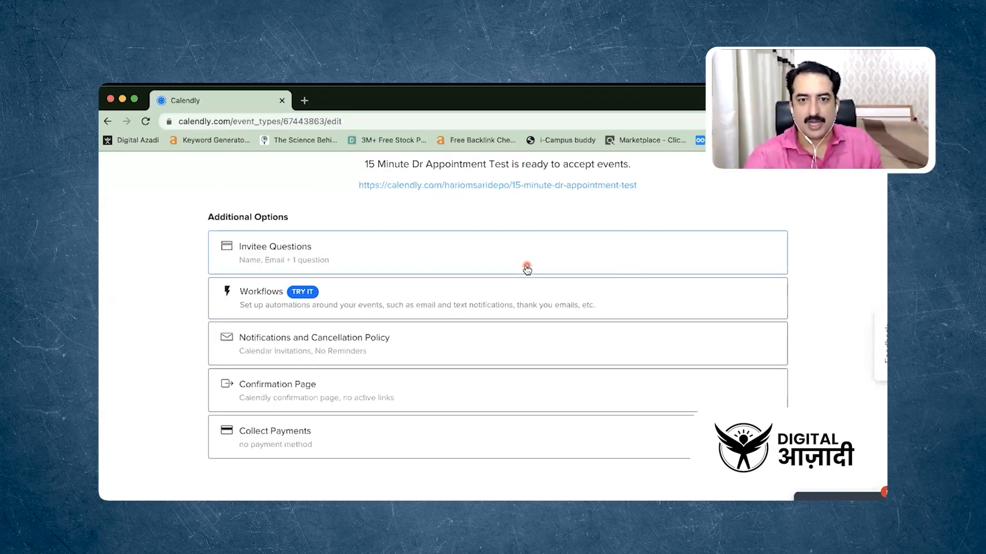
Copy the booking link of the 15 Minute Dr Appointment Test event and open it in a new browser tab
right_click(438, 189)
left_click(468, 273)
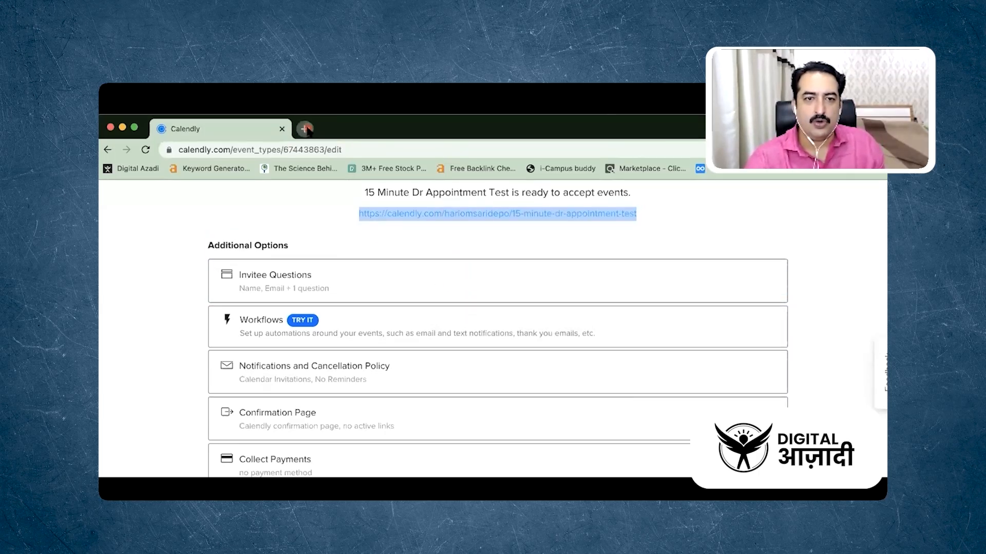
left_click(304, 129)
key("super+v")
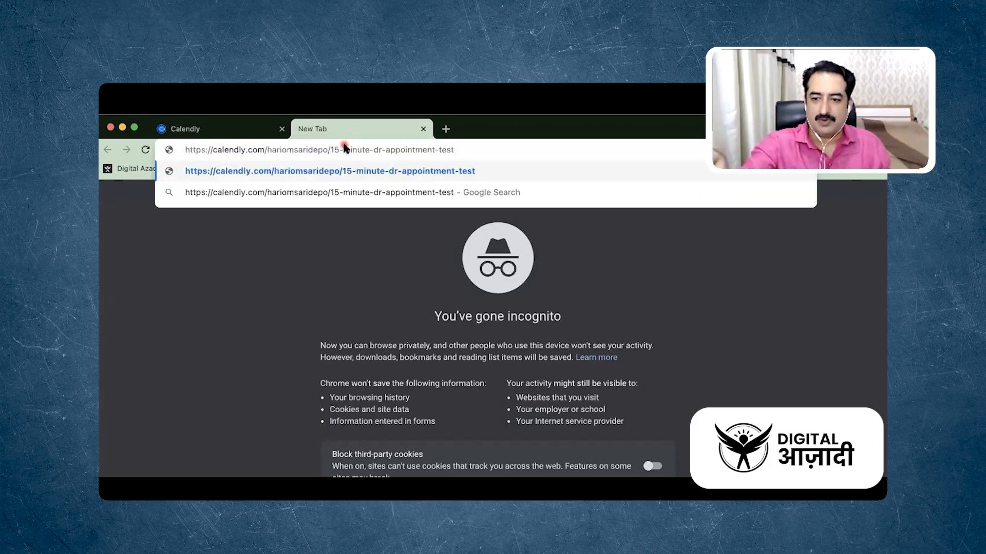
key("Return")
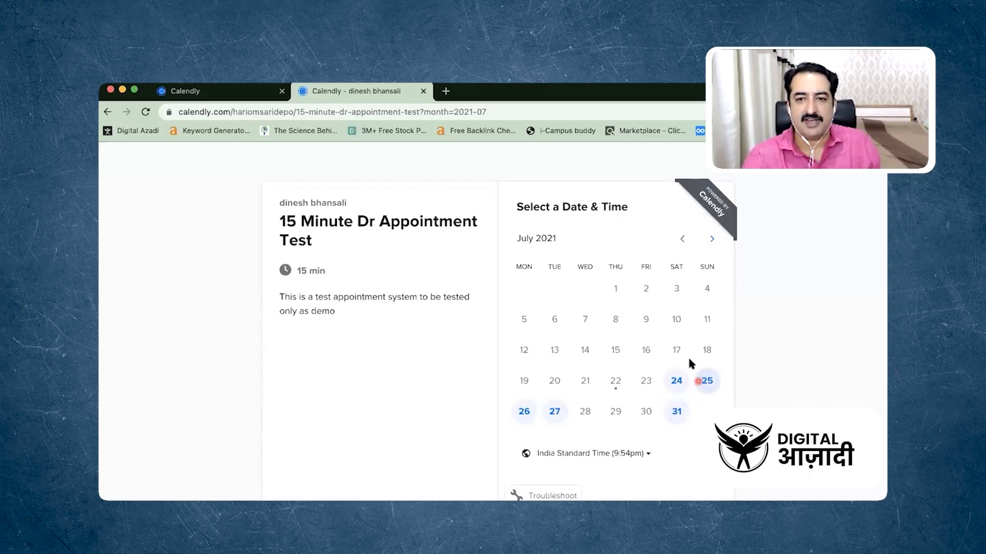
Check the bookable dates in August 2021 on the booking page and return to July 2021
left_click(712, 239)
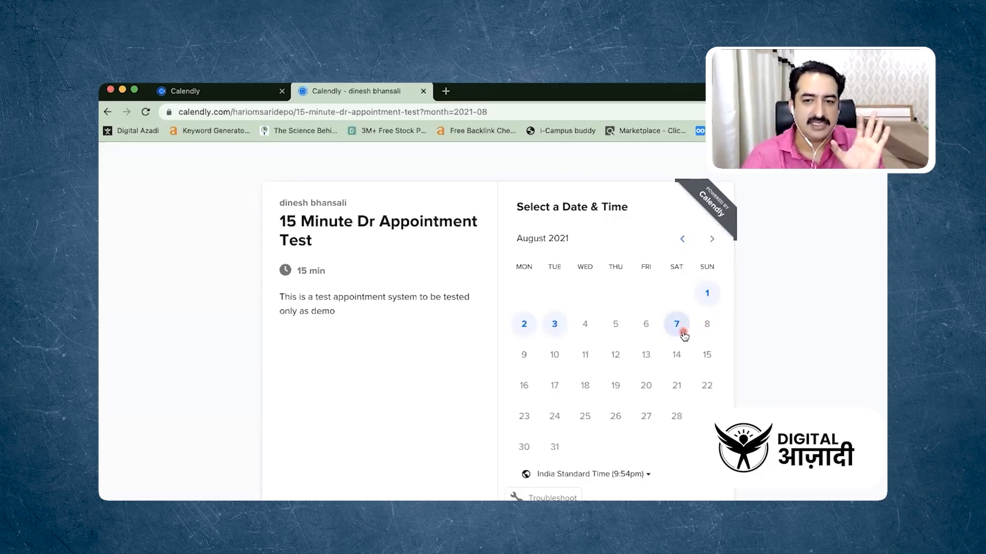
left_click(682, 239)
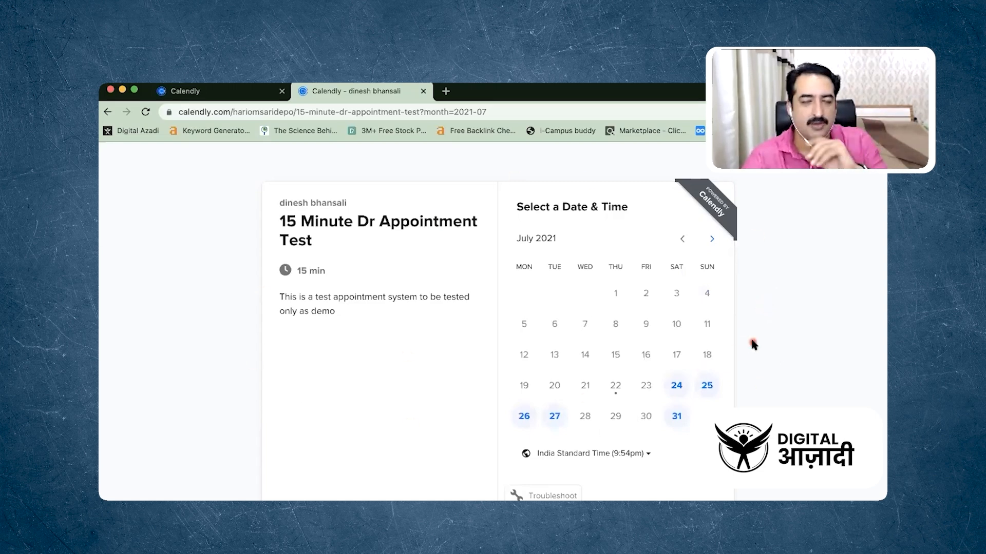
scroll(753, 345, "down", 1)
scroll(753, 345, "up", 1)
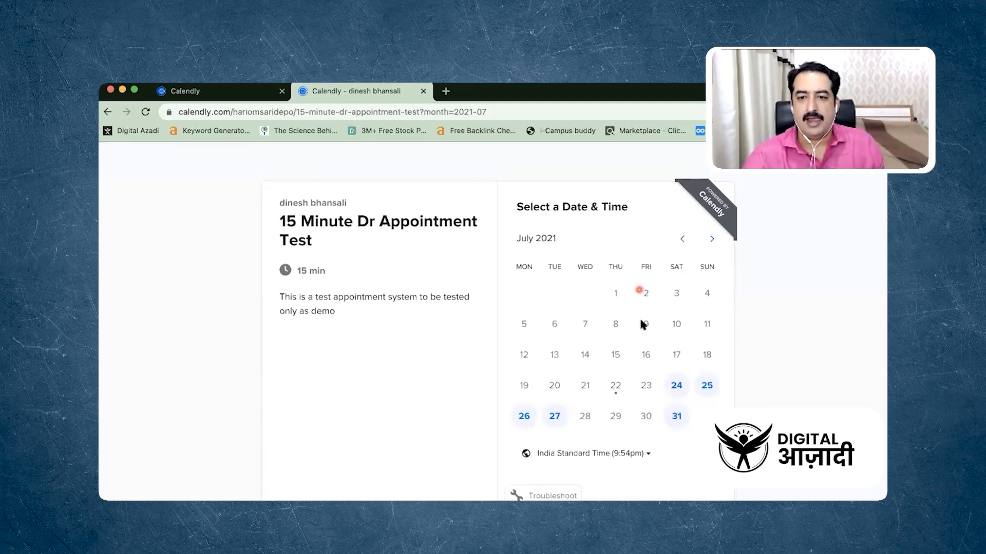
Pick Saturday, July 24 at 7:30pm for the test appointment and confirm the time slot
left_click(677, 386)
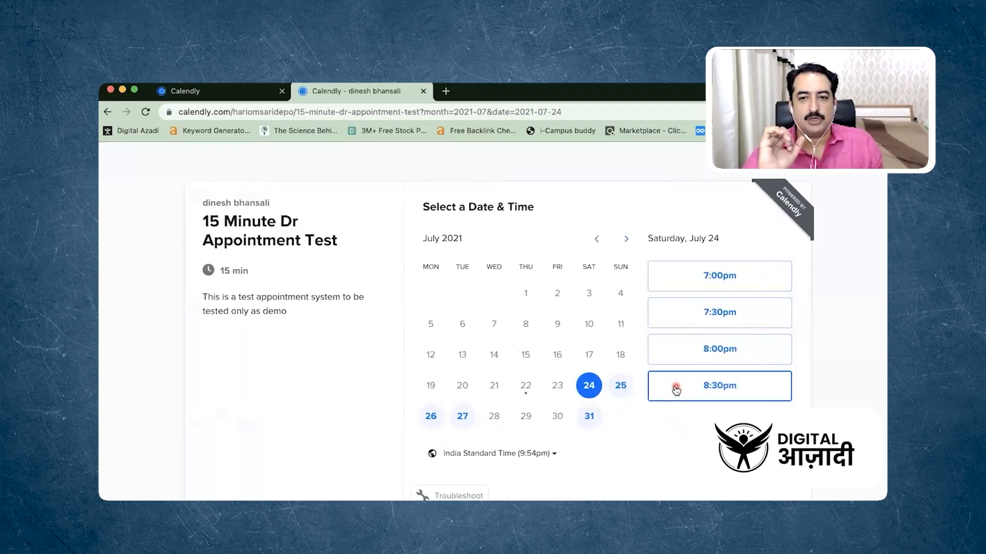
left_click(705, 311)
left_click(758, 311)
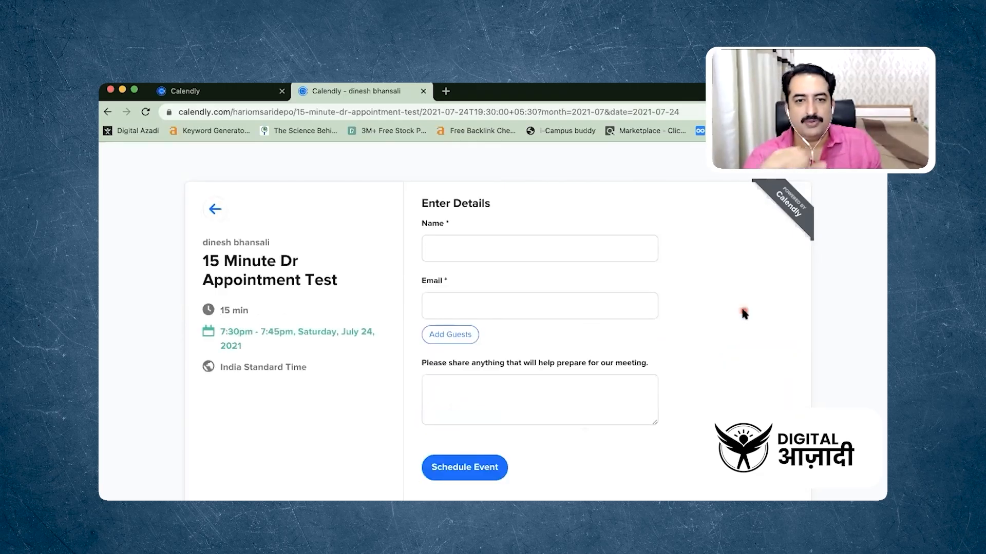
Fill in the invitee's name and email from a saved autofill entry and schedule the event
left_click(572, 251)
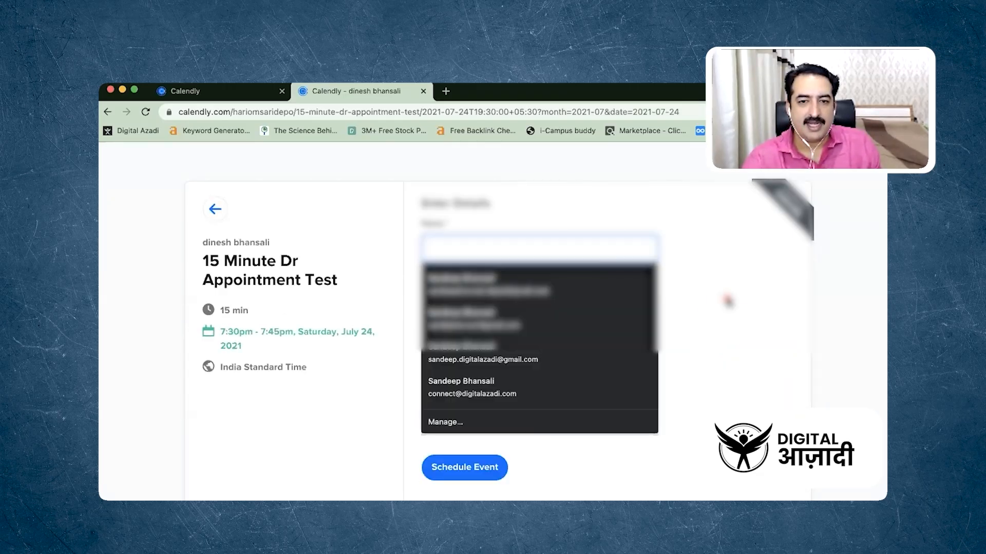
left_click(652, 284)
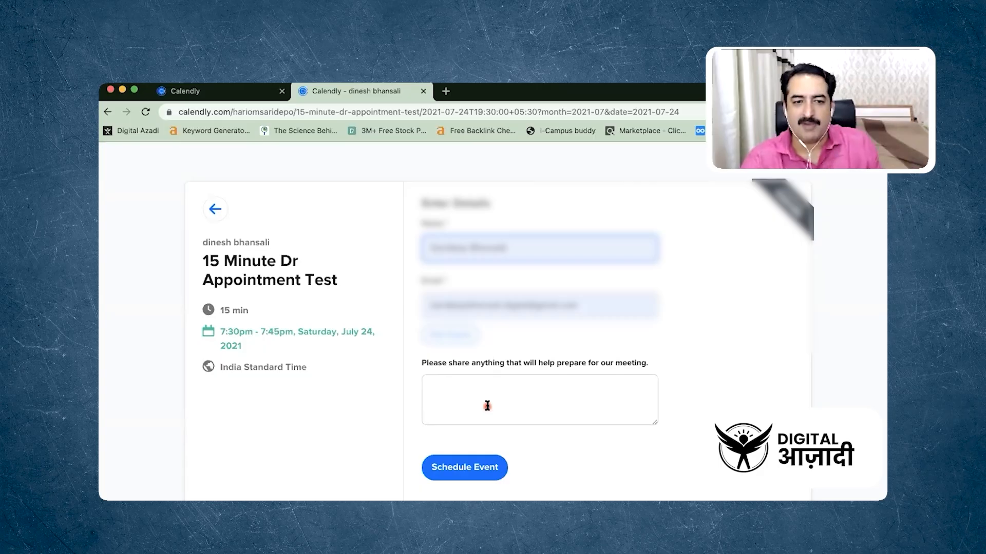
left_click(473, 463)
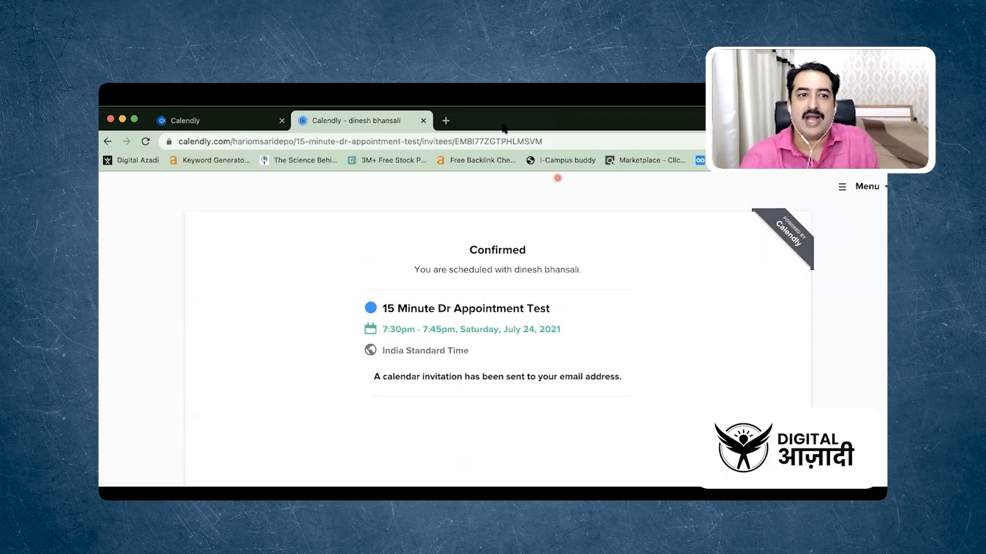
Return to the event type's edit page and copy the event's booking link again
left_click(217, 122)
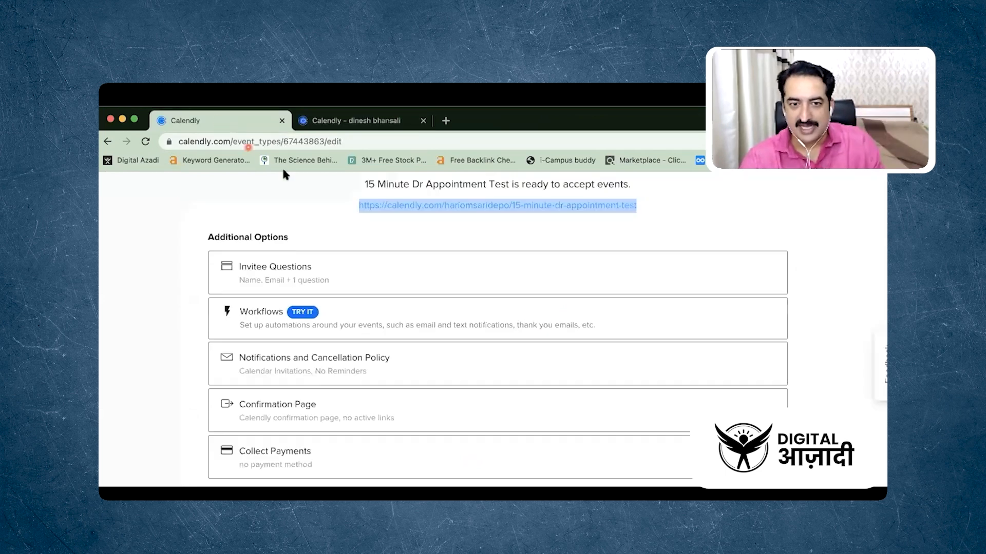
right_click(409, 210)
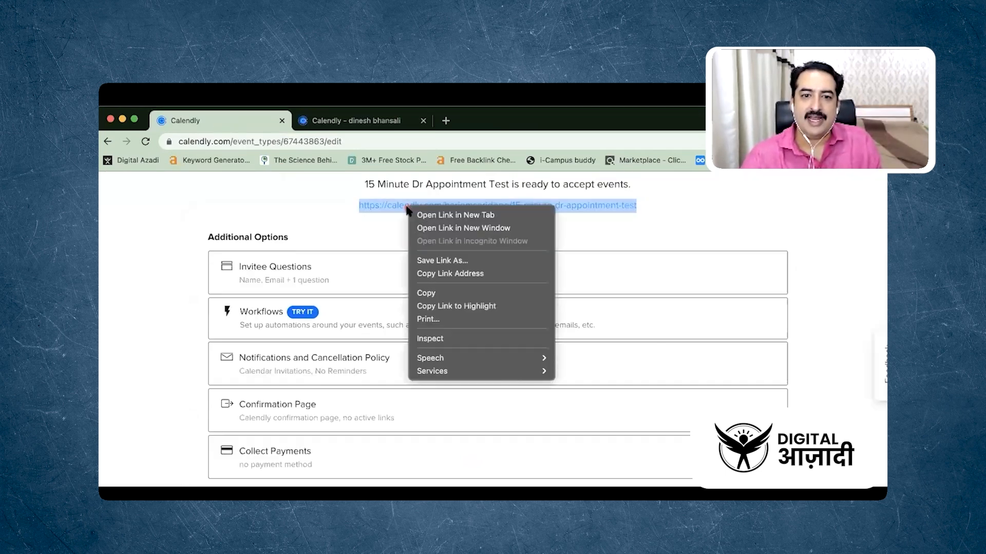
left_click(465, 293)
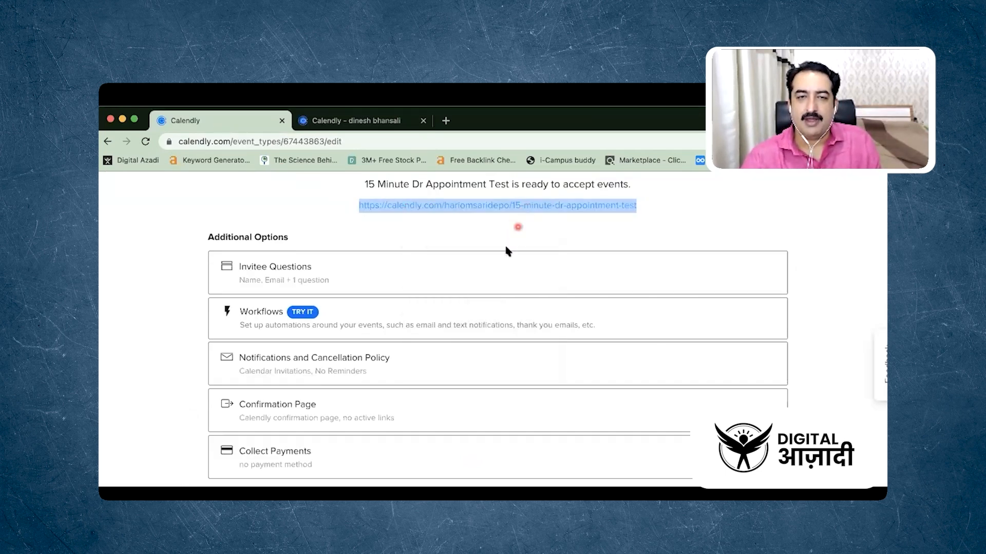